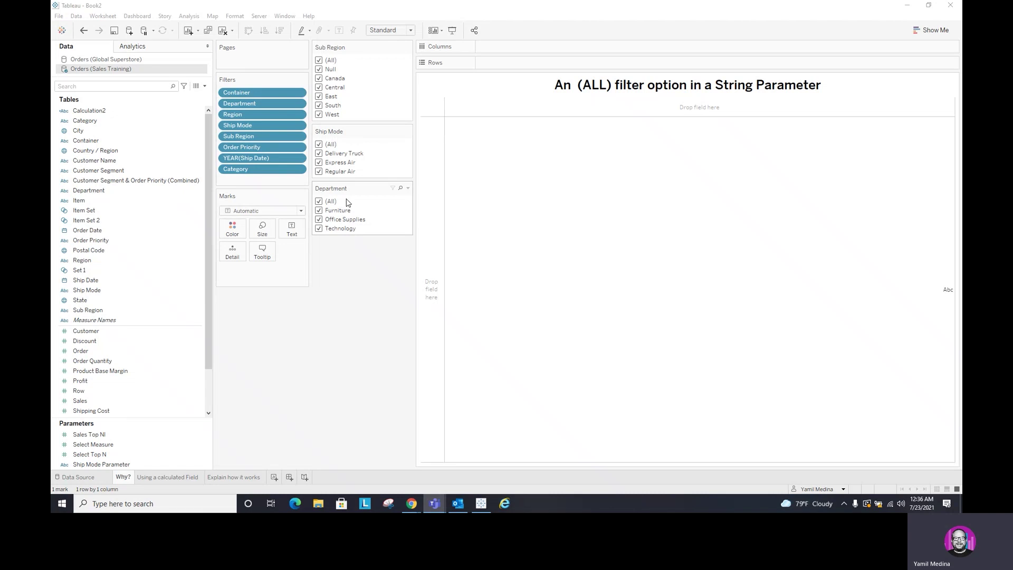
# Show a filter for the Order Priority field and place its card directly below the Department filter
pyautogui.rightClick(117, 122)
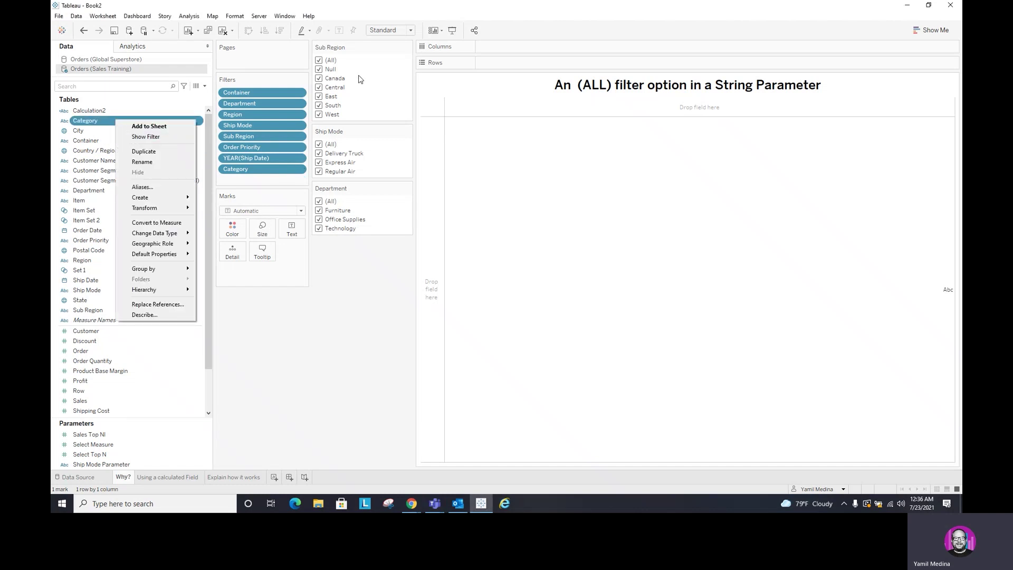
pyautogui.click(342, 269)
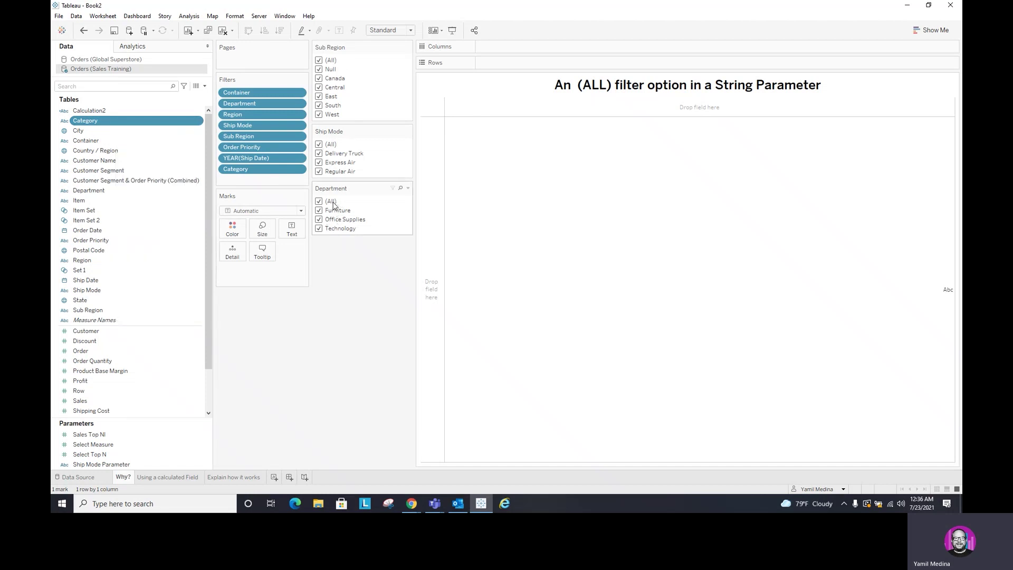
pyautogui.rightClick(103, 240)
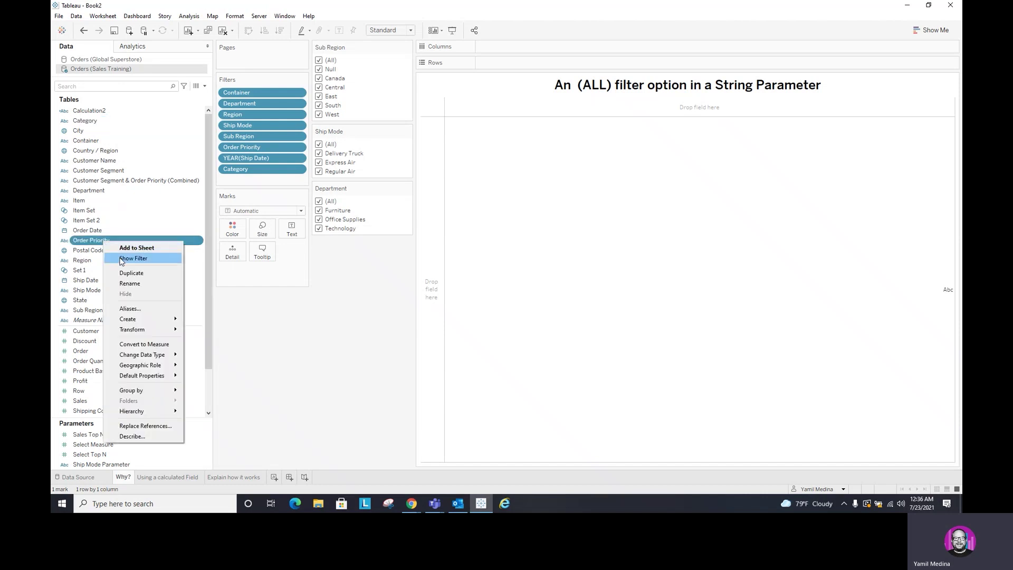
pyautogui.click(133, 258)
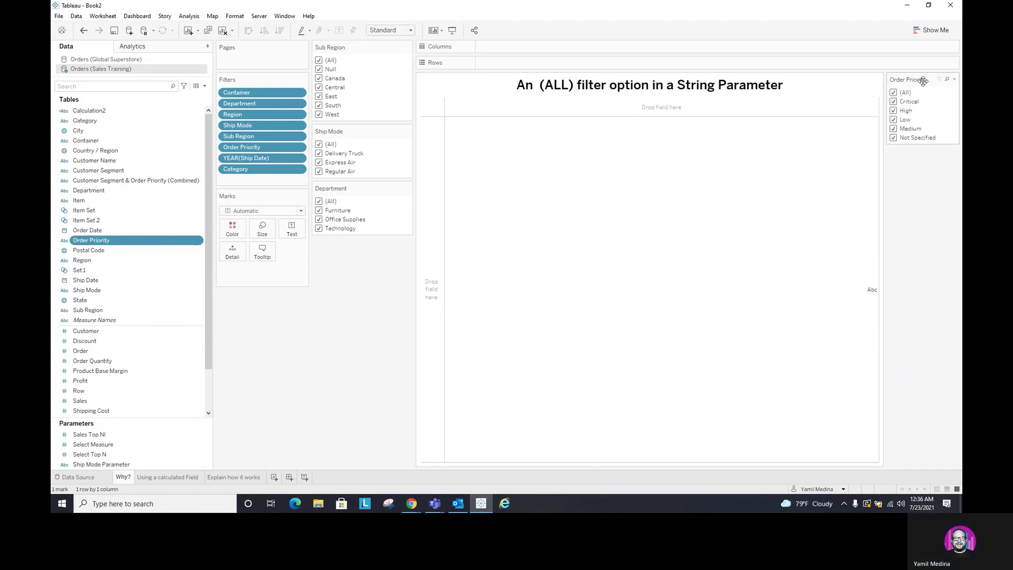
pyautogui.moveTo(666, 210); pyautogui.dragTo(373, 283)
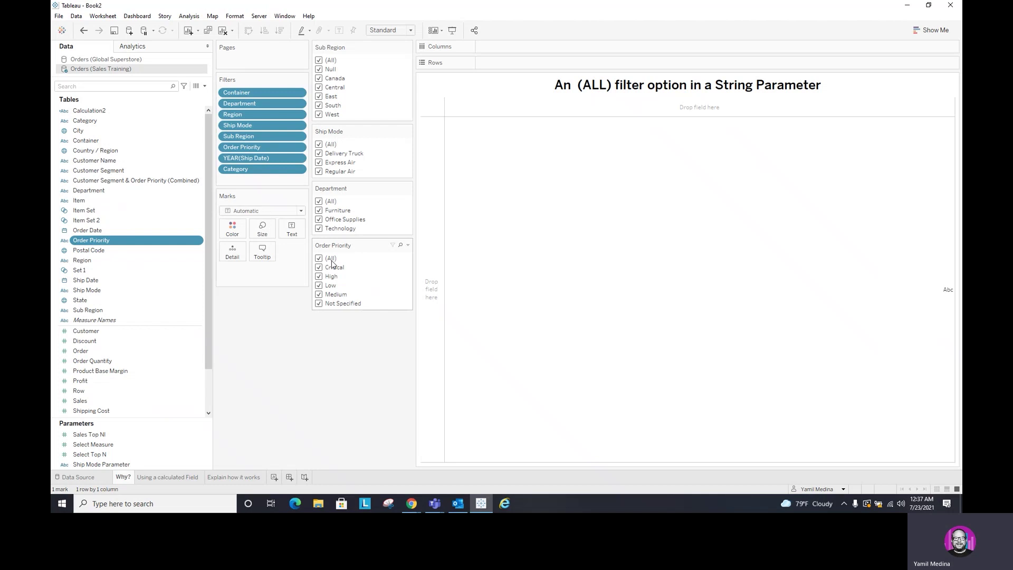
pyautogui.rightClick(198, 241)
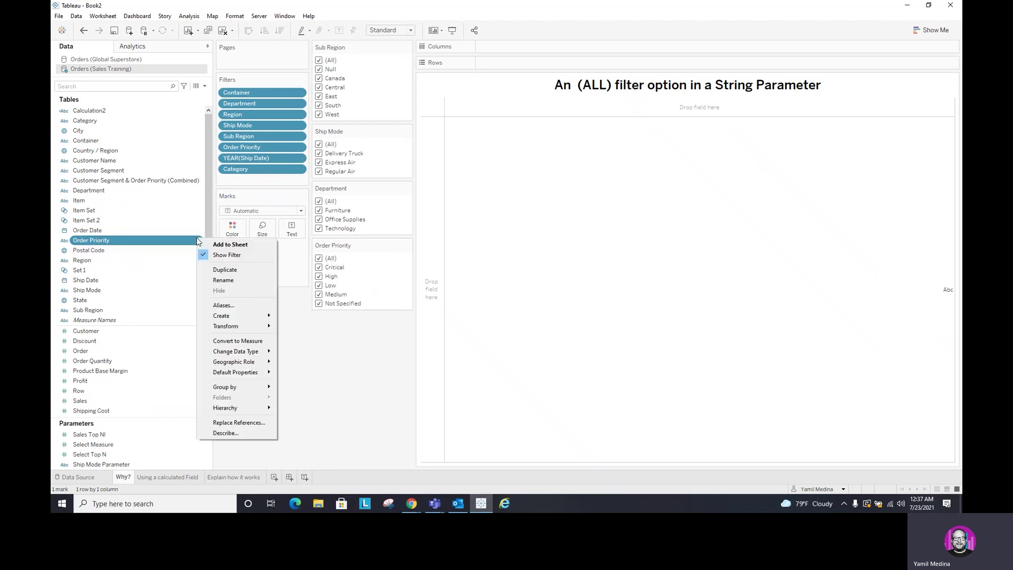
pyautogui.moveTo(234, 316)
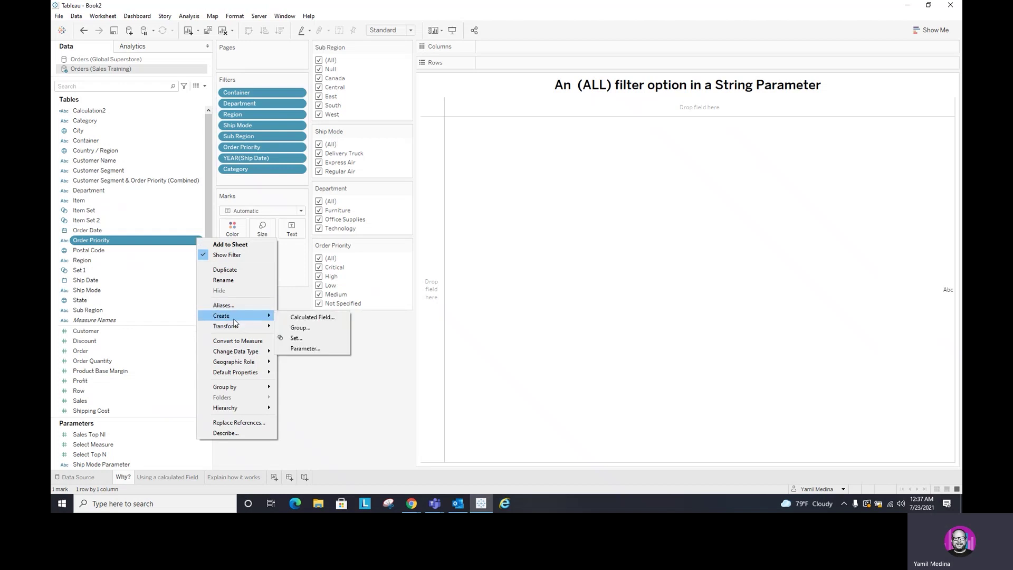
pyautogui.click(318, 350)
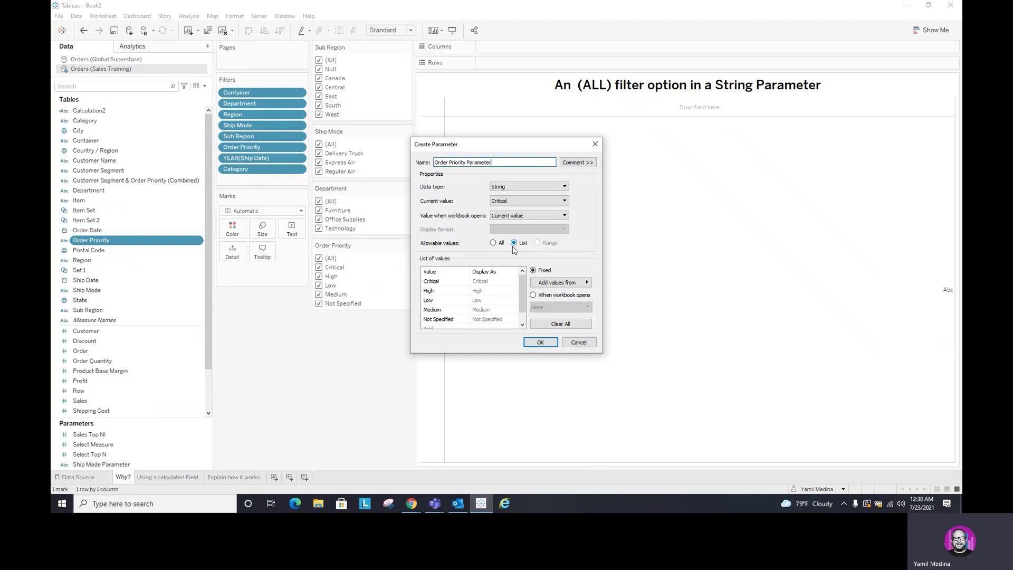
pyautogui.click(578, 342)
# Create a list parameter from the Order Priority field, adding the extra value All displayed as (All)
pyautogui.rightClick(160, 241)
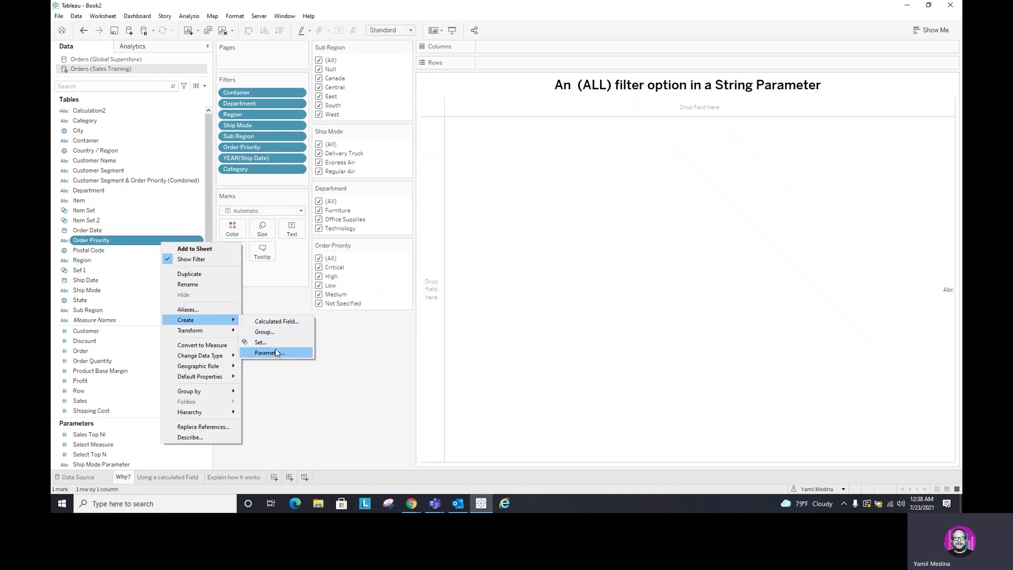
pyautogui.click(278, 351)
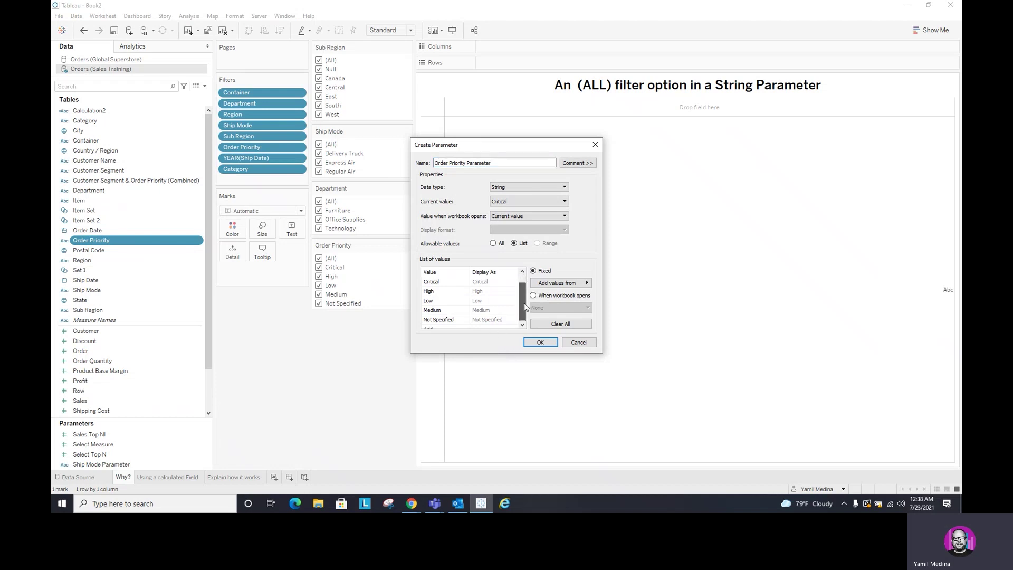
pyautogui.moveTo(524, 303); pyautogui.dragTo(522, 319)
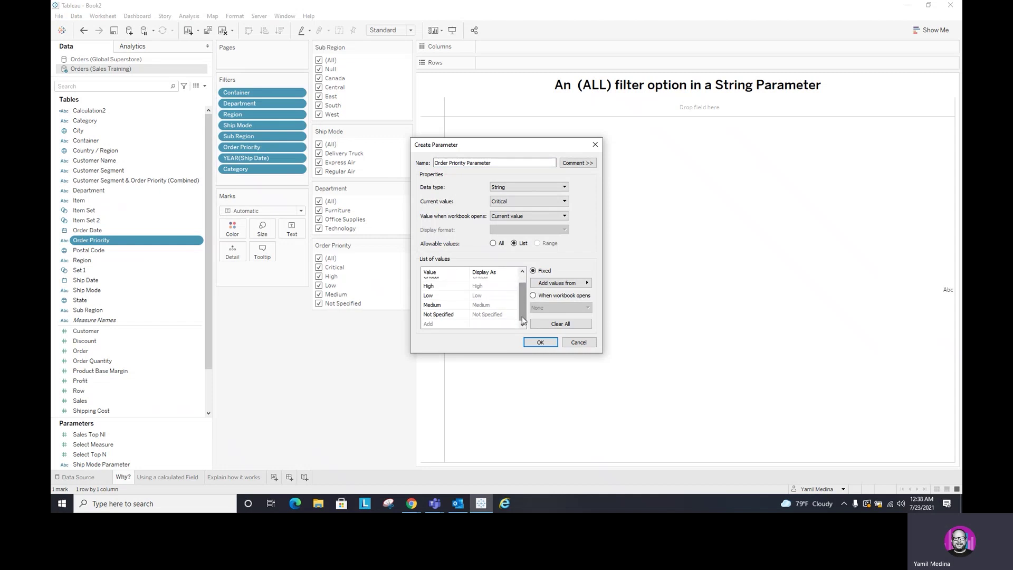
pyautogui.click(448, 324)
pyautogui.write('All')
pyautogui.press('Tab')
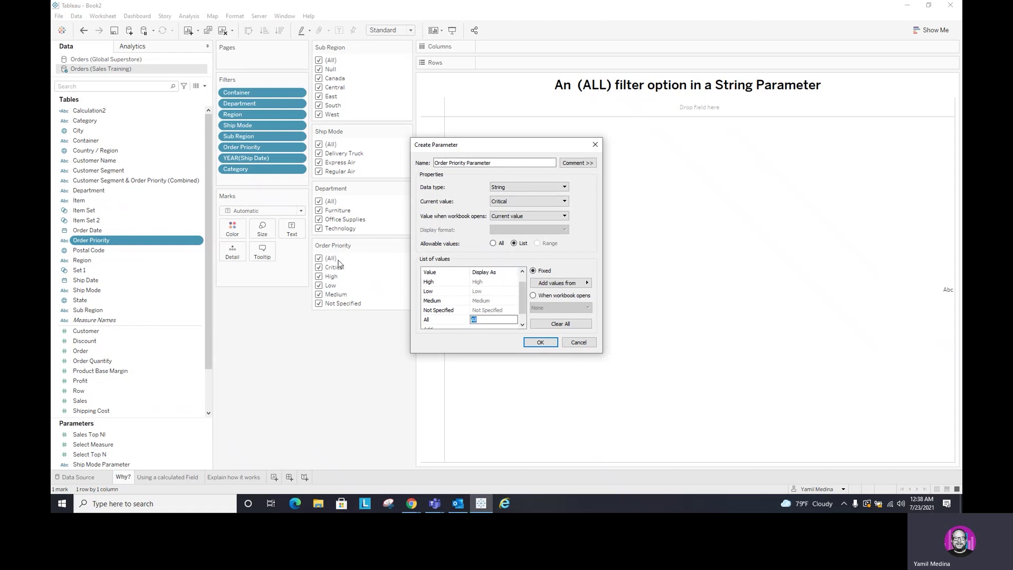
pyautogui.click(473, 320)
pyautogui.write('(')
pyautogui.click(538, 341)
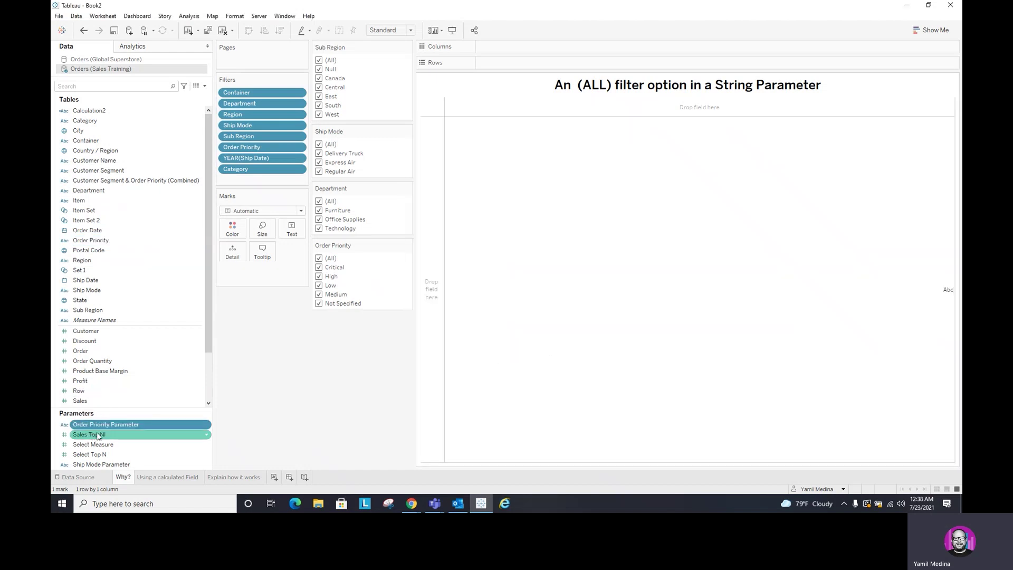
# Show the Order Priority Parameter control, place it below the Order Priority filter card, and check its list of options
pyautogui.rightClick(105, 425)
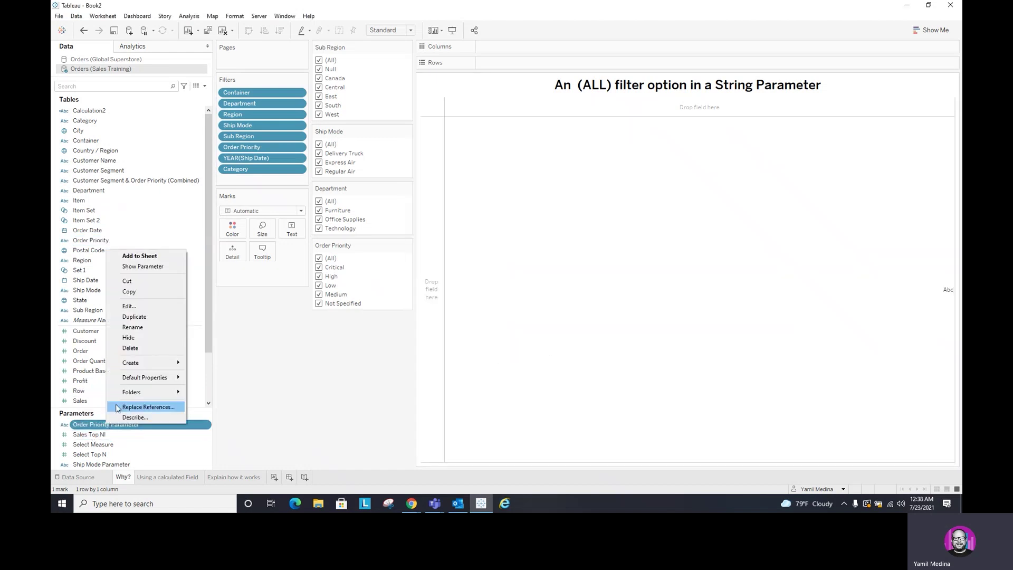
pyautogui.click(144, 267)
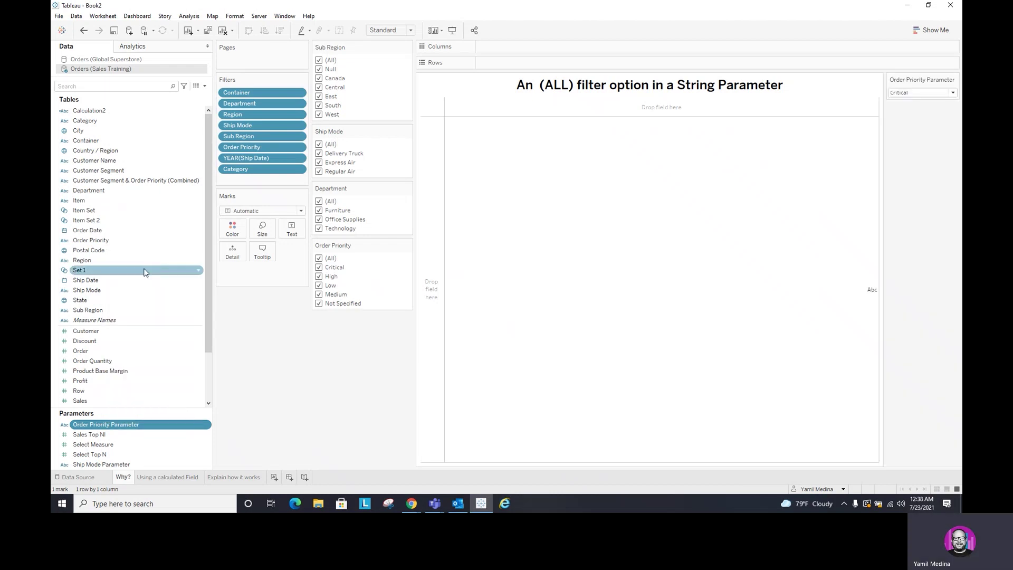
pyautogui.moveTo(877, 111); pyautogui.dragTo(384, 319)
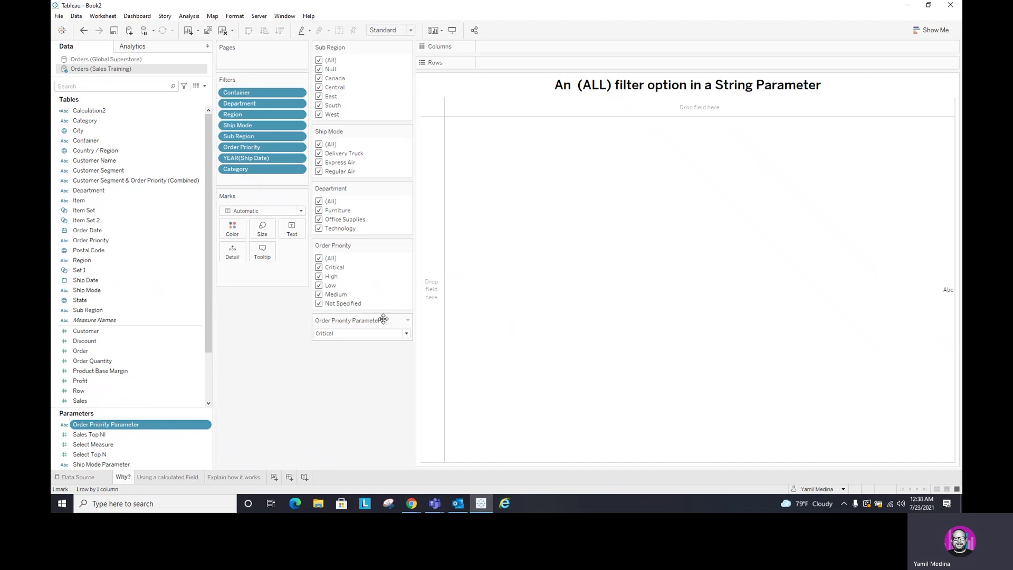
pyautogui.click(407, 333)
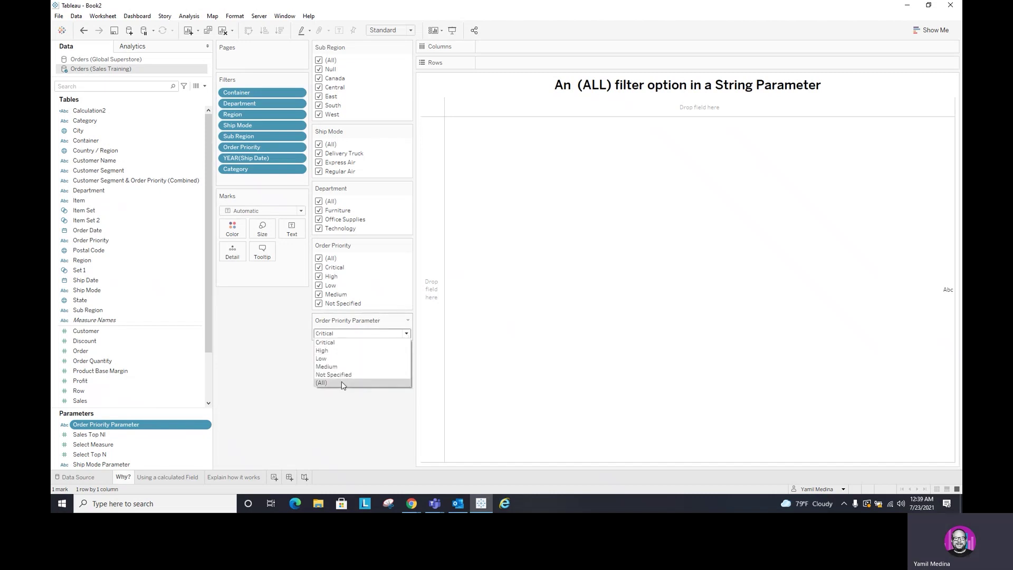
pyautogui.click(291, 362)
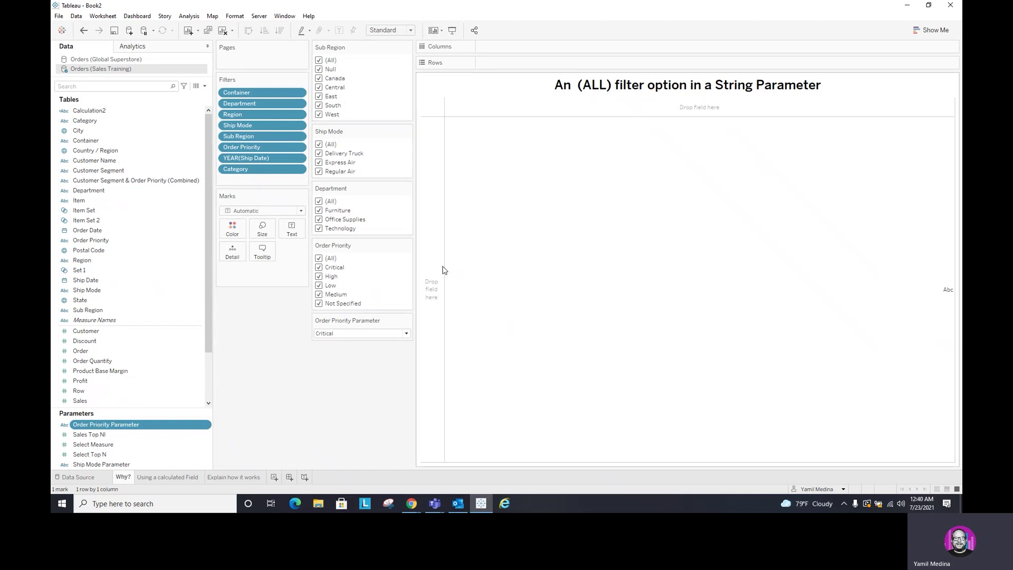
# Edit the Order Priority Parameter so the All value comes first in its list of values
pyautogui.click(408, 321)
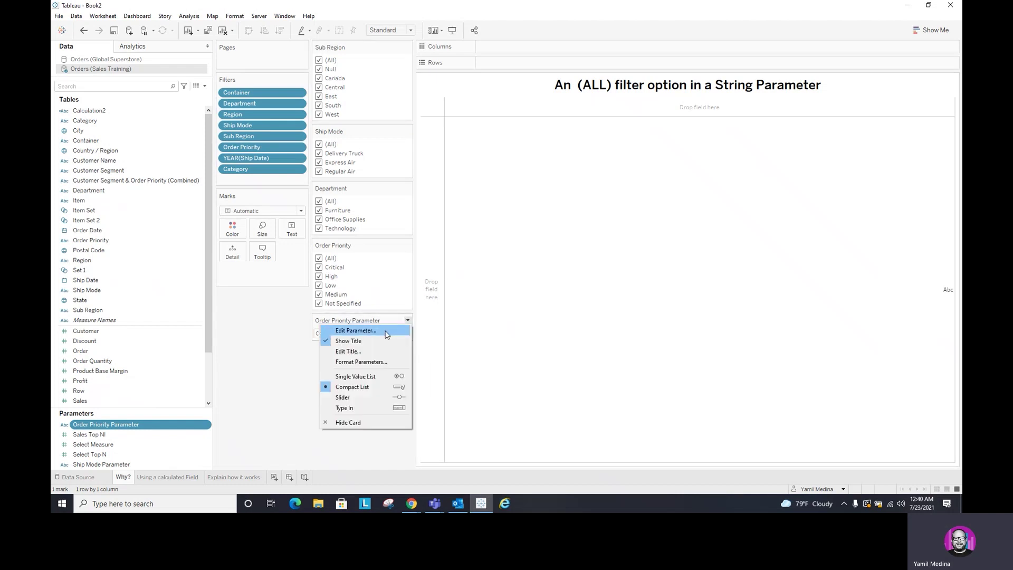
pyautogui.click(390, 330)
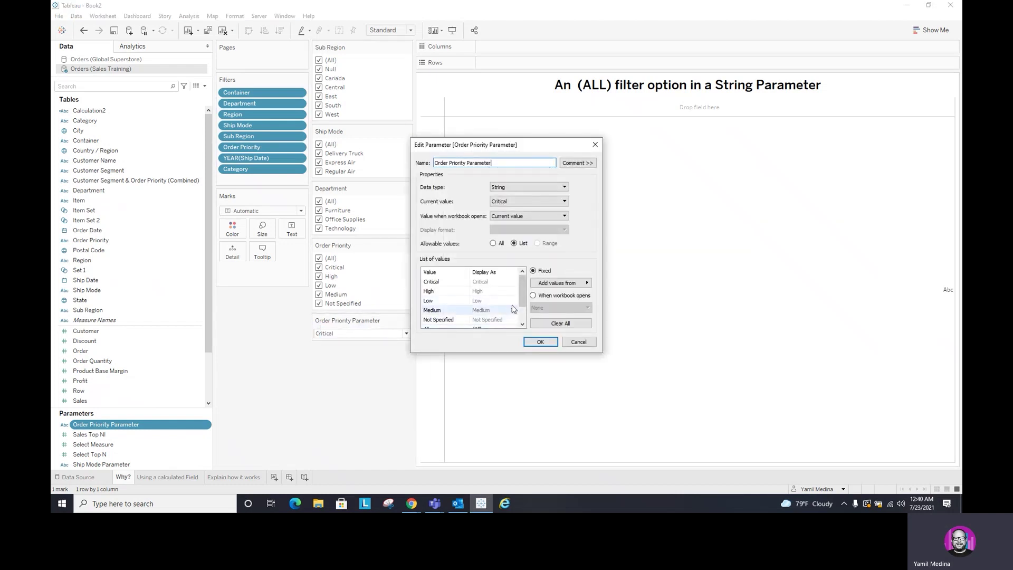
pyautogui.scroll(-1, 438, 316)
pyautogui.moveTo(433, 318); pyautogui.dragTo(442, 281)
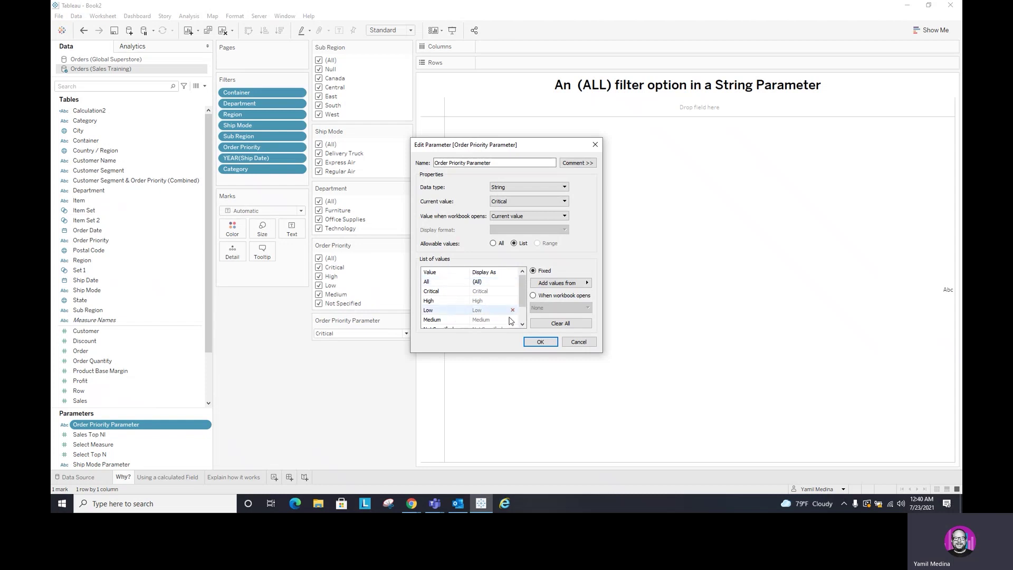
pyautogui.click(549, 347)
# Set the Order Priority Parameter to (All) and review its reordered options
pyautogui.click(406, 333)
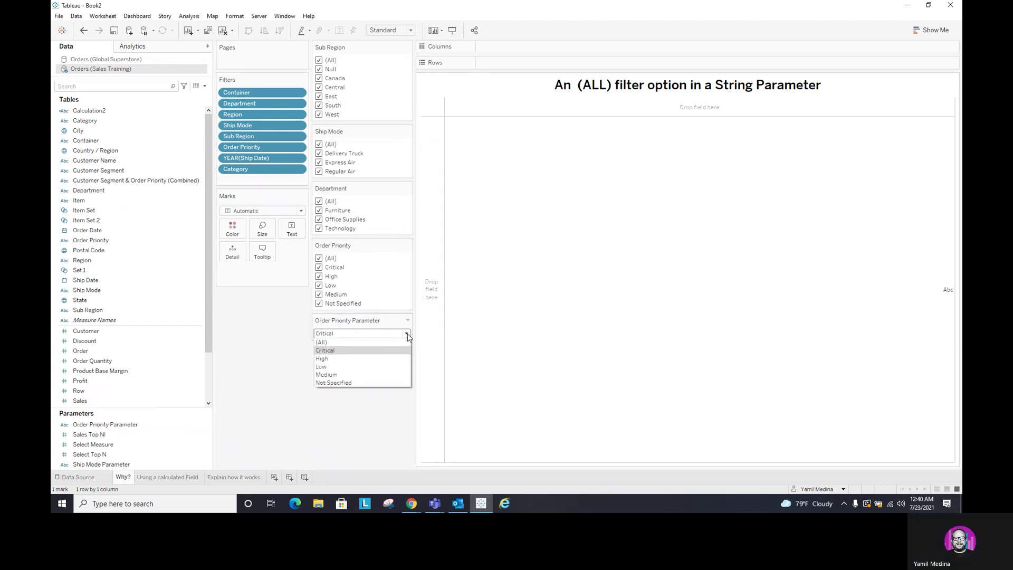
pyautogui.click(391, 342)
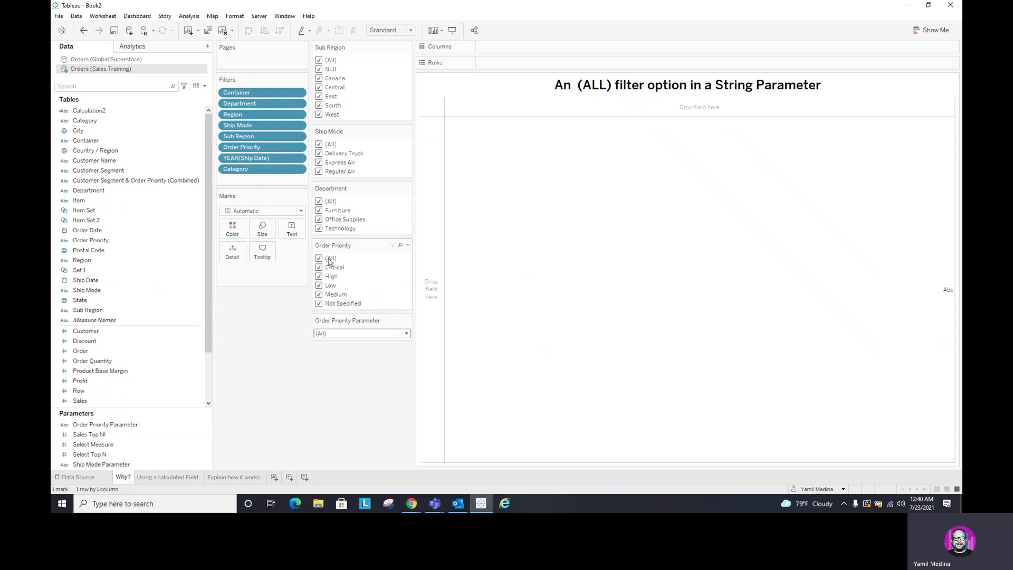
pyautogui.click(406, 334)
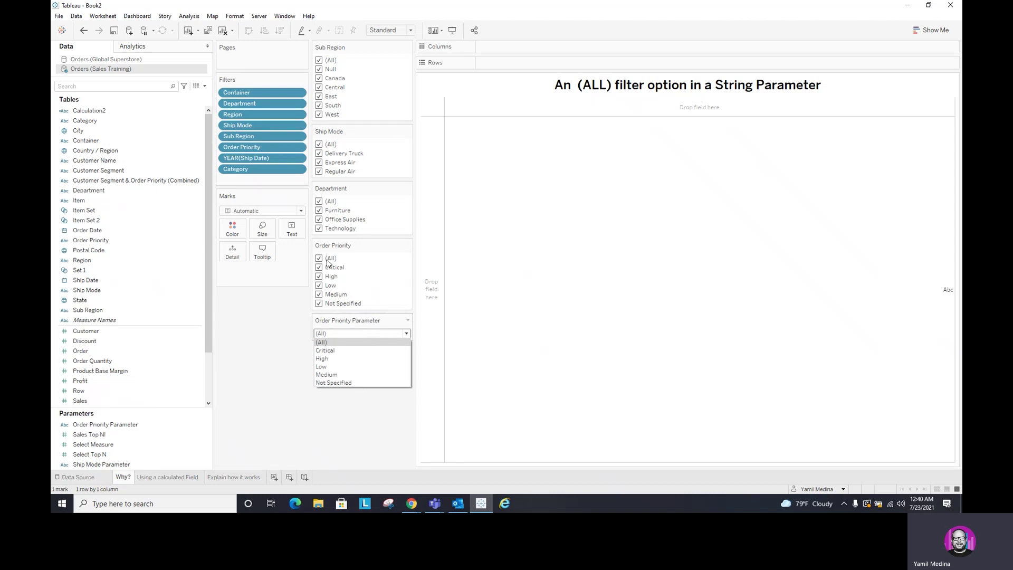
pyautogui.click(296, 318)
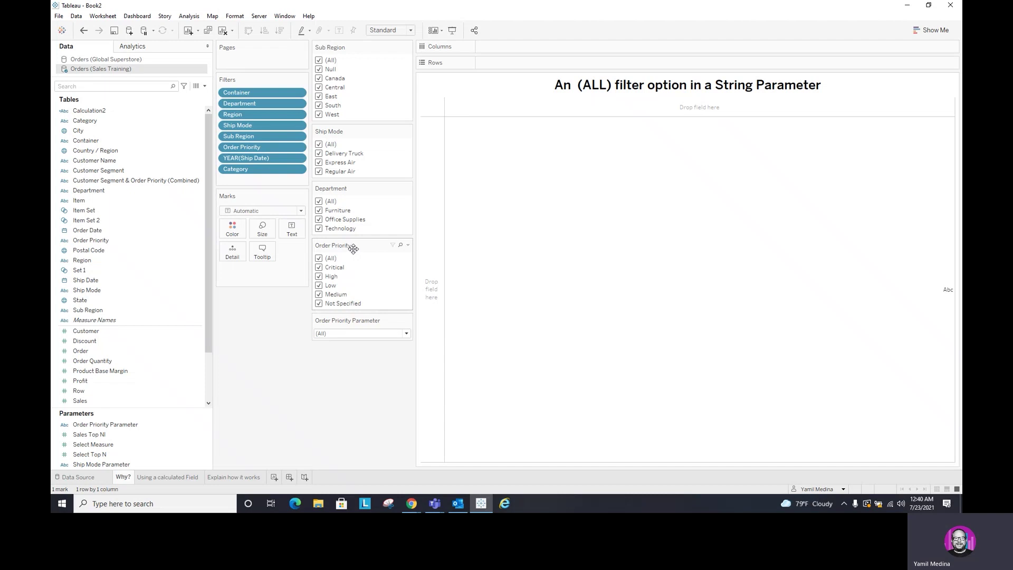
# Switch to the "Using a calculated Field" sheet and break down the Sales bar into rows by Order Priority
pyautogui.click(179, 477)
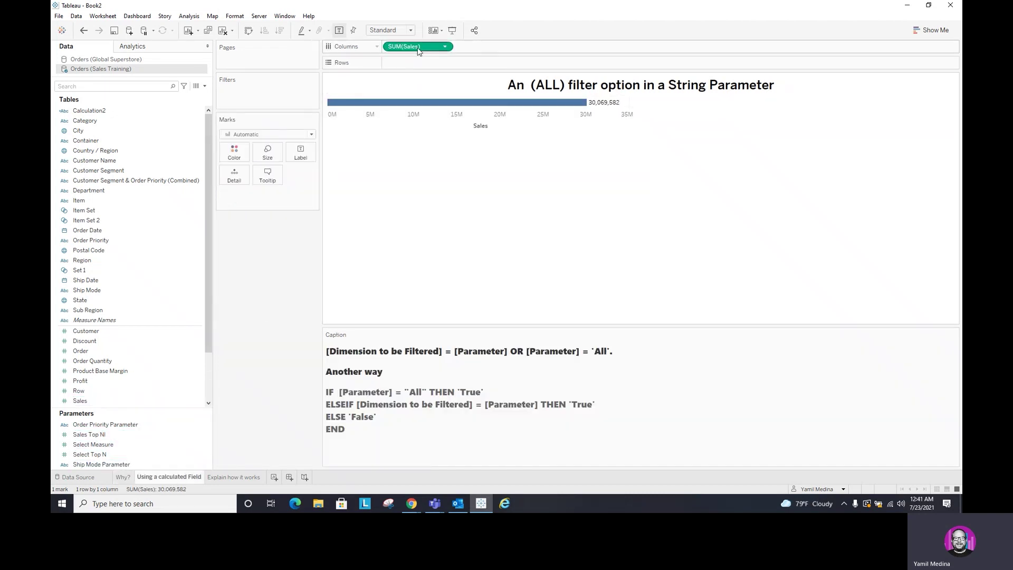
pyautogui.click(177, 192)
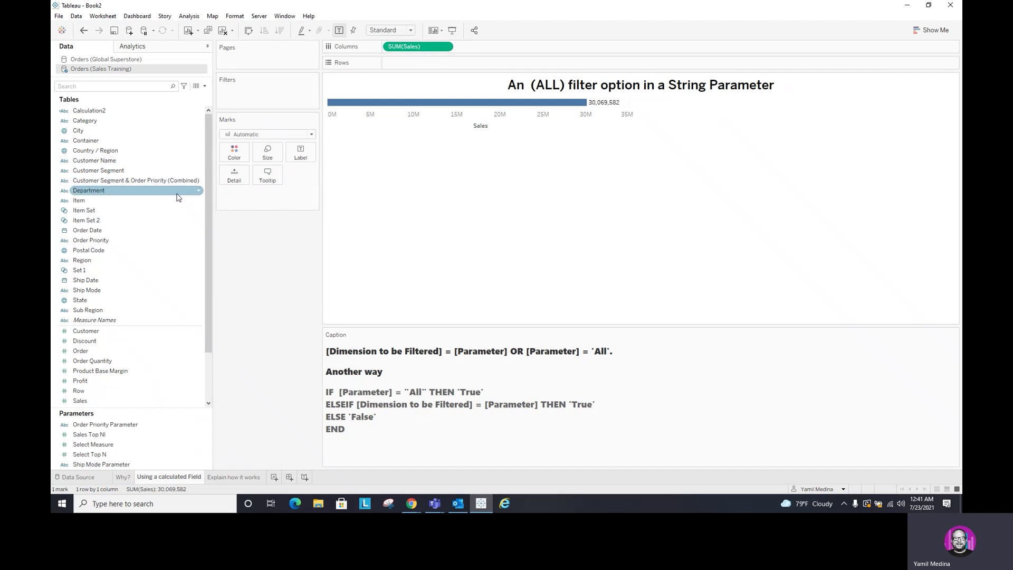
pyautogui.click(106, 241)
pyautogui.moveTo(106, 243); pyautogui.dragTo(415, 63)
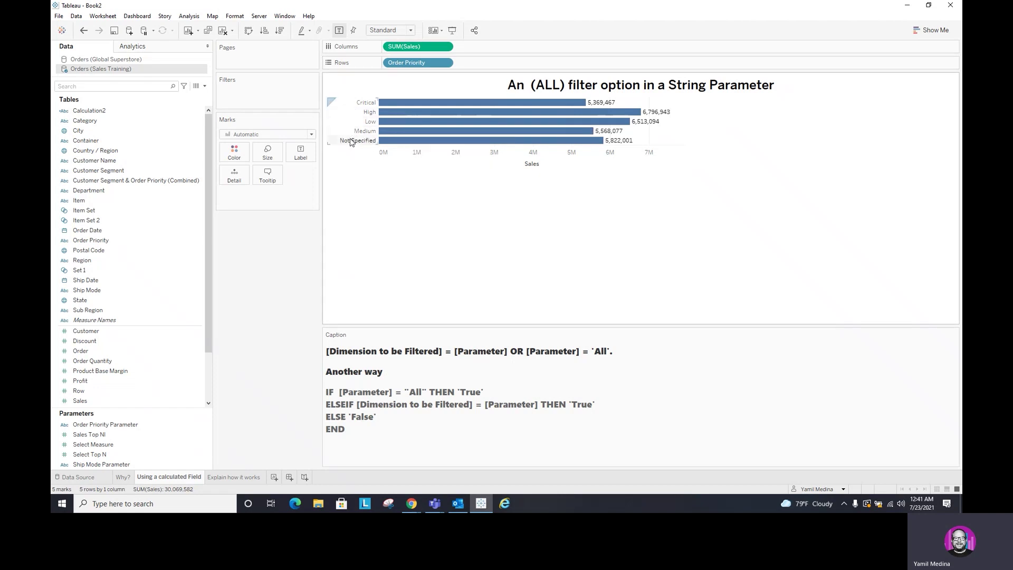
# Show the Order Priority Parameter control on this sheet and place it between the Filters card and the chart
pyautogui.rightClick(127, 426)
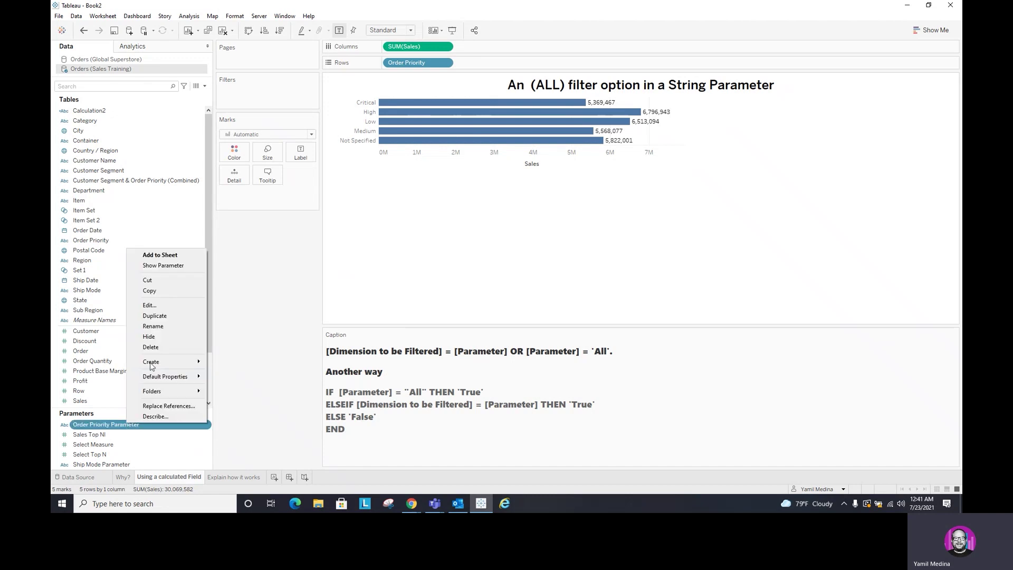
pyautogui.click(173, 266)
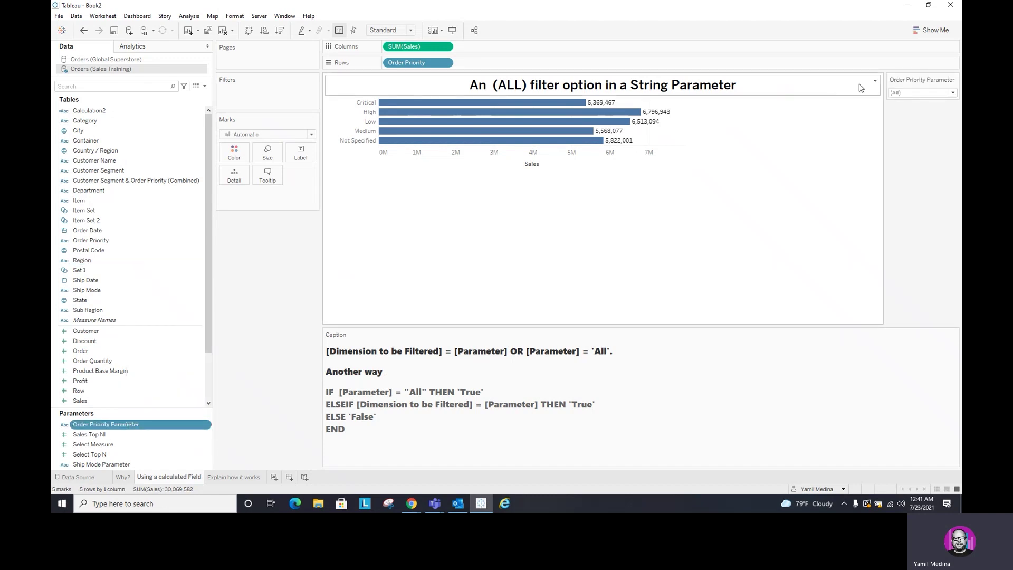
pyautogui.moveTo(913, 82); pyautogui.dragTo(337, 117)
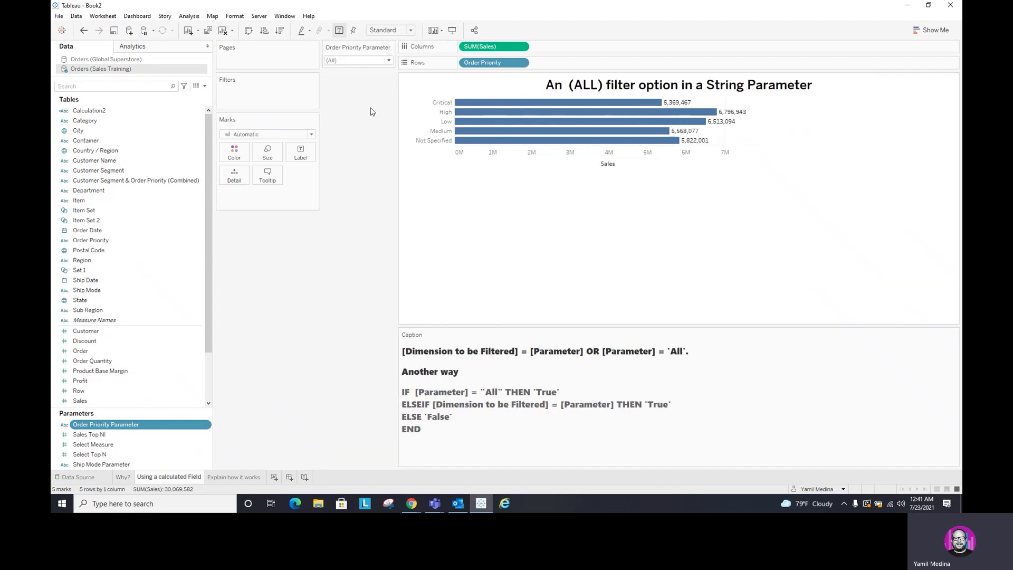
# Test the chart's response to the Order Priority Parameter values Low, Medium and Critical, and return the parameter to (All)
pyautogui.click(390, 61)
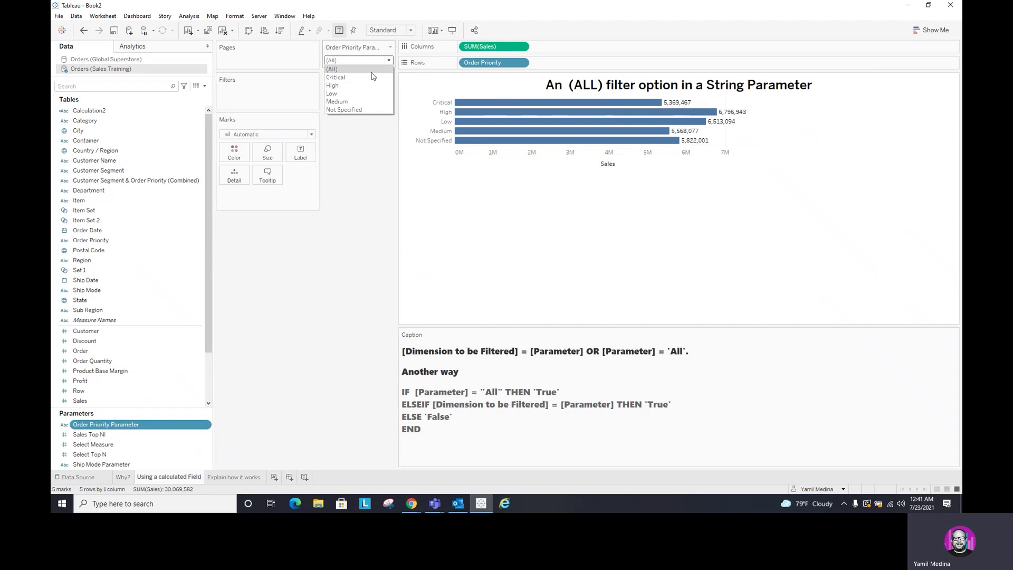
pyautogui.click(395, 75)
pyautogui.moveTo(396, 75); pyautogui.dragTo(414, 75)
pyautogui.click(406, 60)
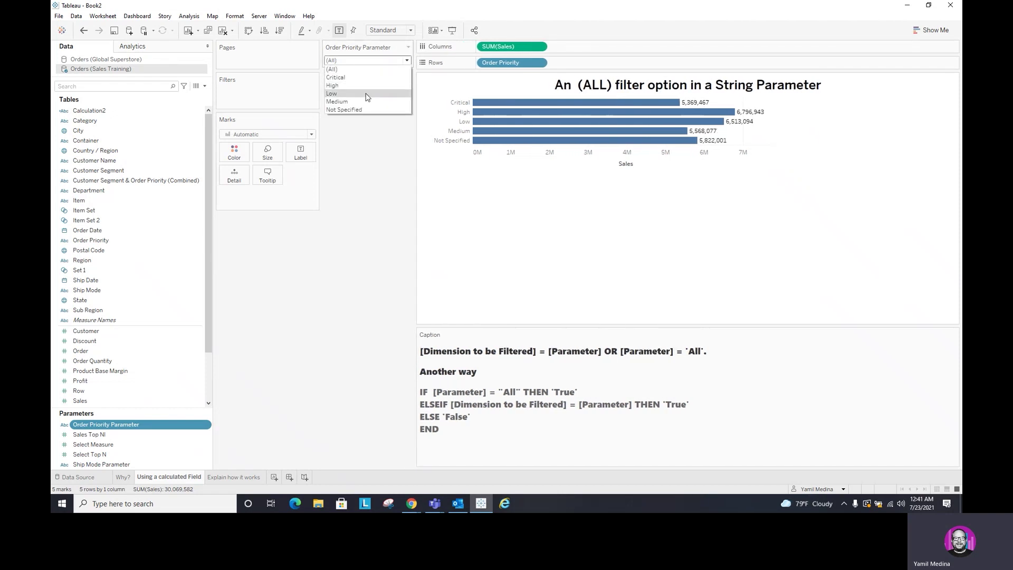
pyautogui.click(367, 96)
pyautogui.click(407, 62)
pyautogui.click(401, 102)
pyautogui.click(406, 62)
pyautogui.click(398, 77)
pyautogui.click(407, 62)
pyautogui.click(331, 69)
pyautogui.moveTo(416, 83); pyautogui.dragTo(397, 84)
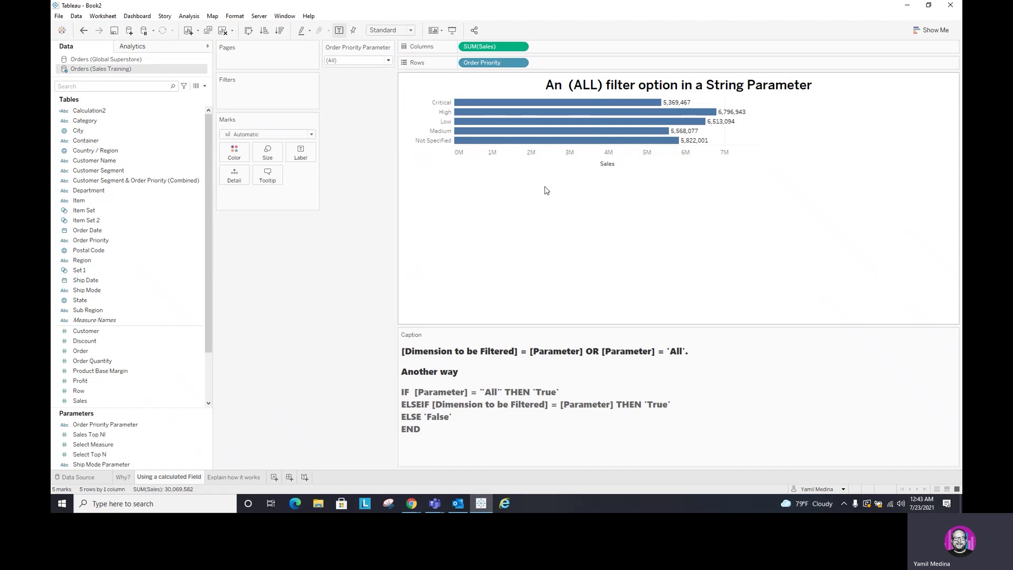
# Create a calculated field named "Order Priority Filter" that begins with [Order Priority] = [Order Priority Parameter]
pyautogui.click(204, 85)
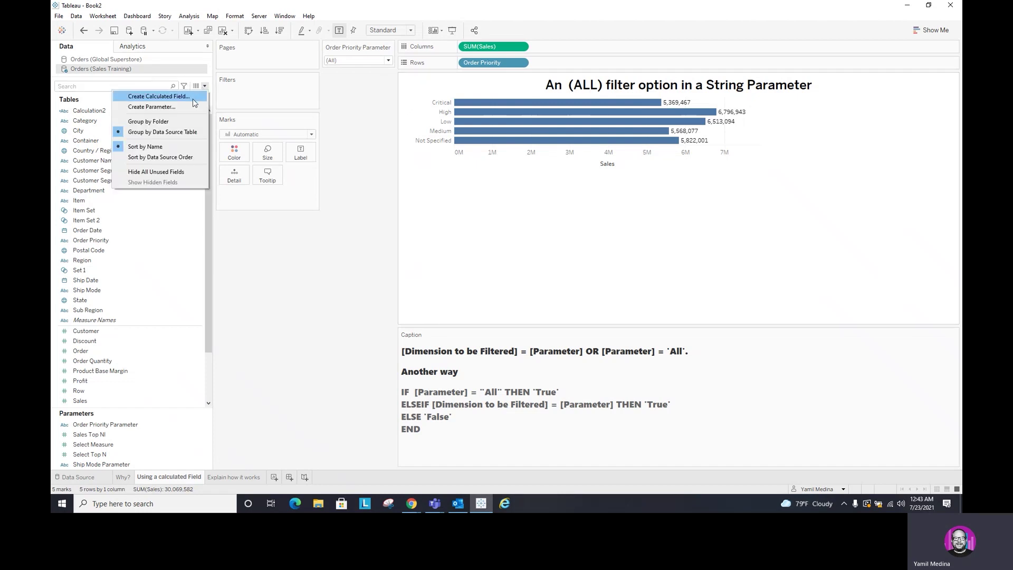
pyautogui.click(192, 97)
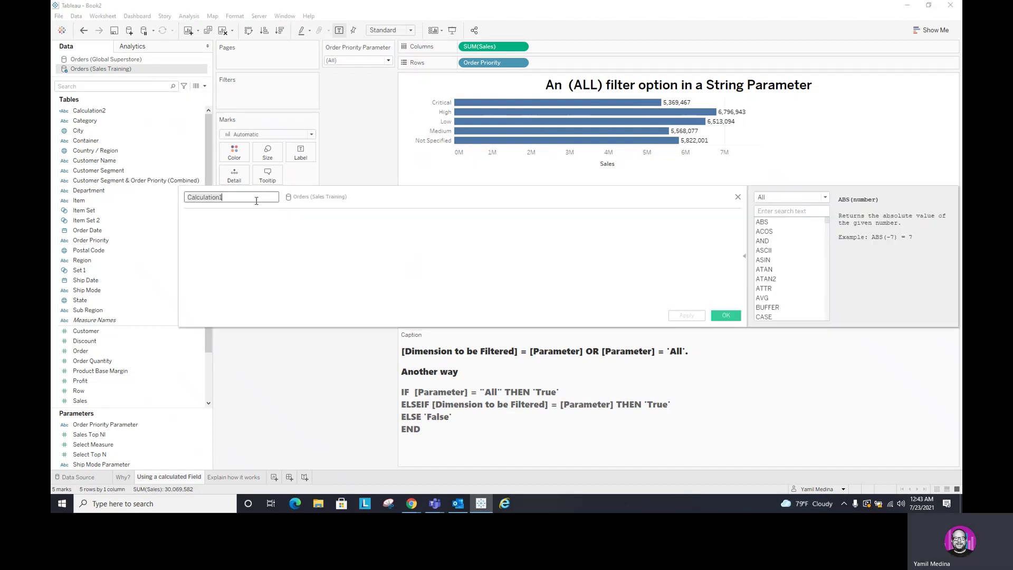
pyautogui.write('Order Priority Filter')
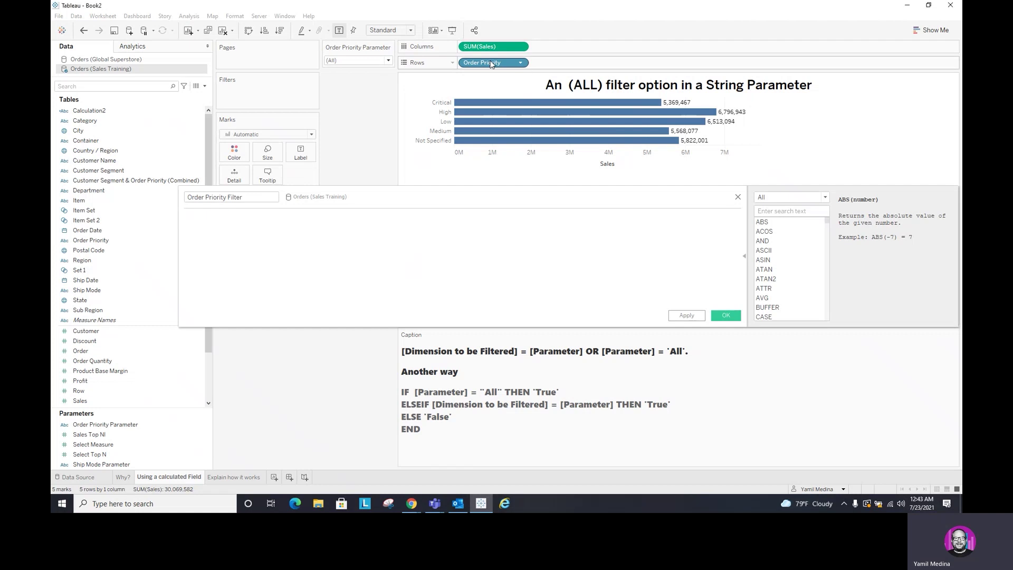
pyautogui.moveTo(490, 64); pyautogui.dragTo(267, 219)
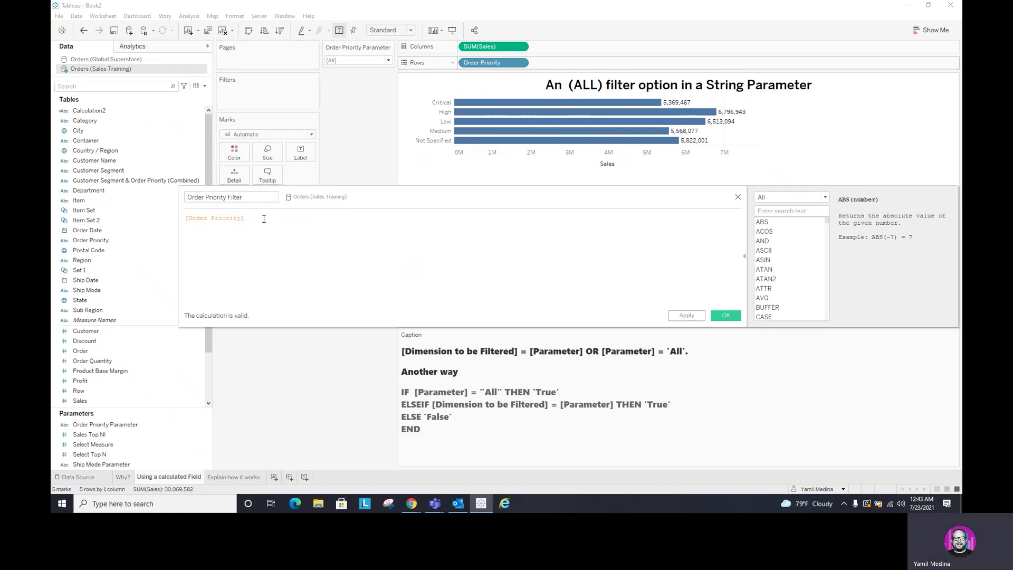
pyautogui.write('=')
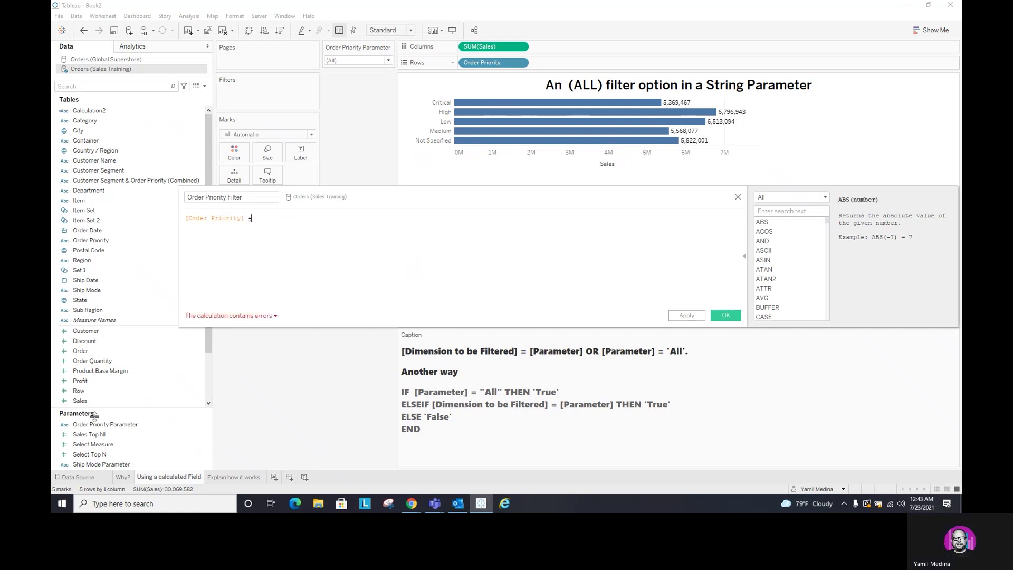
pyautogui.click(105, 425)
pyautogui.moveTo(105, 425); pyautogui.dragTo(323, 228)
# Extend the formula with OR [Order Priority Parameter] = 'ALL' and save the calculated field
pyautogui.write('Or')
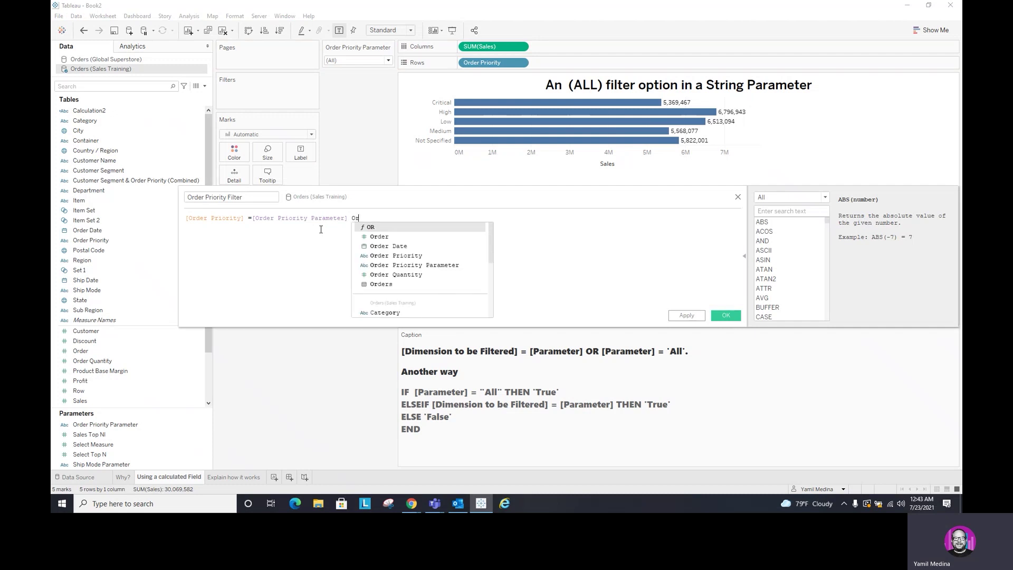
pyautogui.press('Return')
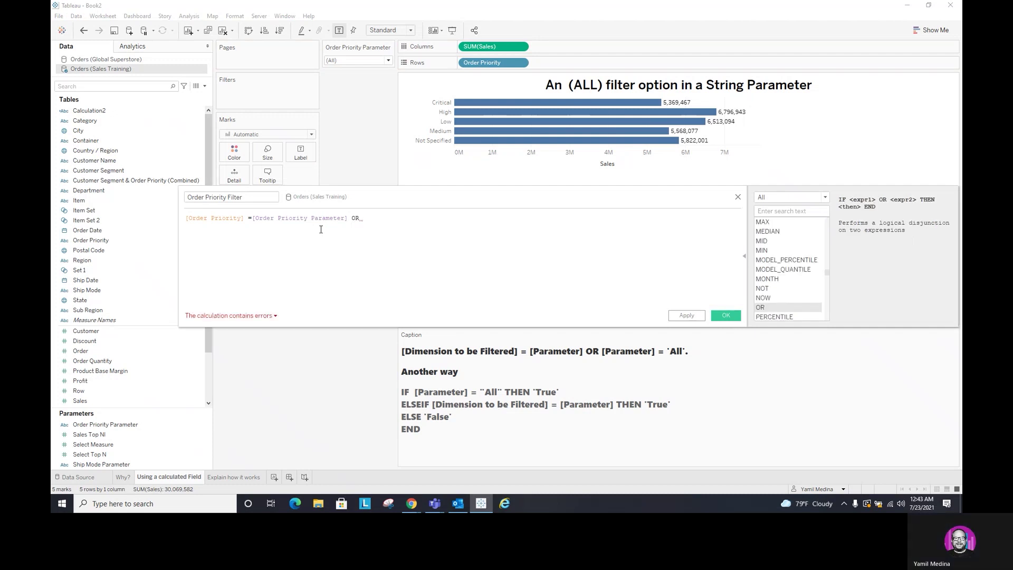
pyautogui.moveTo(105, 425); pyautogui.dragTo(414, 253)
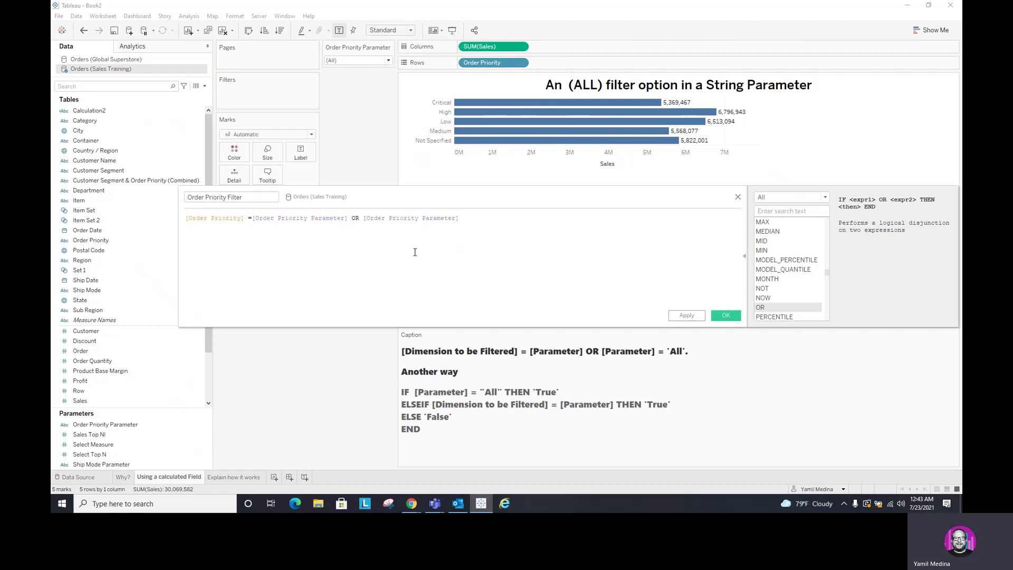
pyautogui.write("= 'ALL'")
pyautogui.click(686, 316)
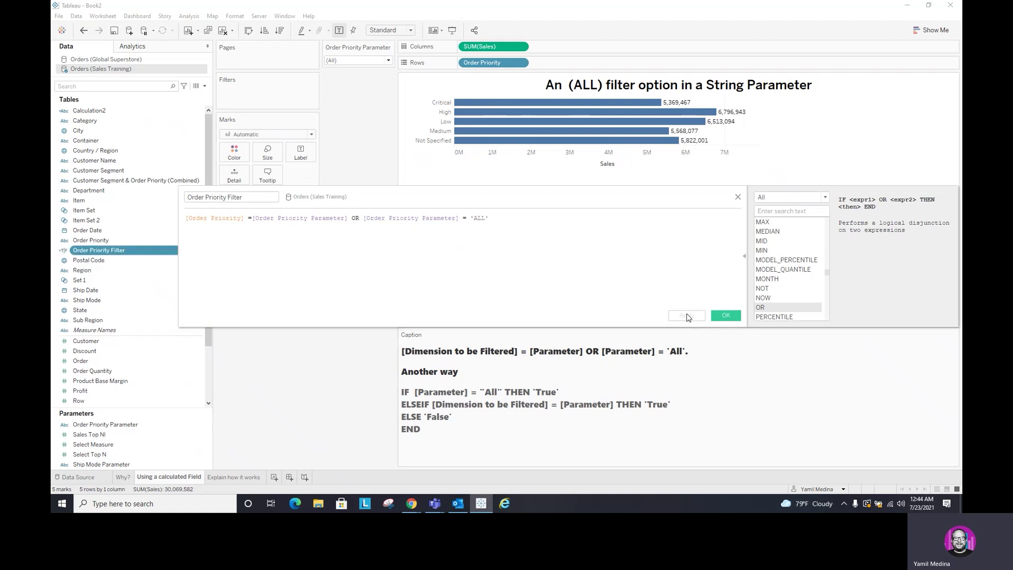
pyautogui.click(718, 316)
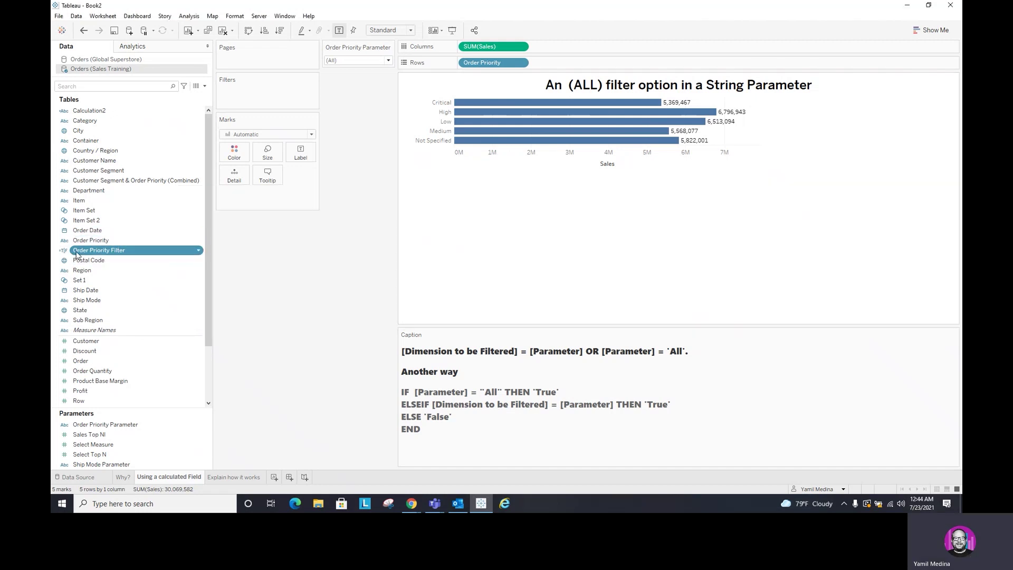
# Add Order Priority Filter to the sheet's filters with the value False selected
pyautogui.moveTo(95, 253); pyautogui.dragTo(269, 91)
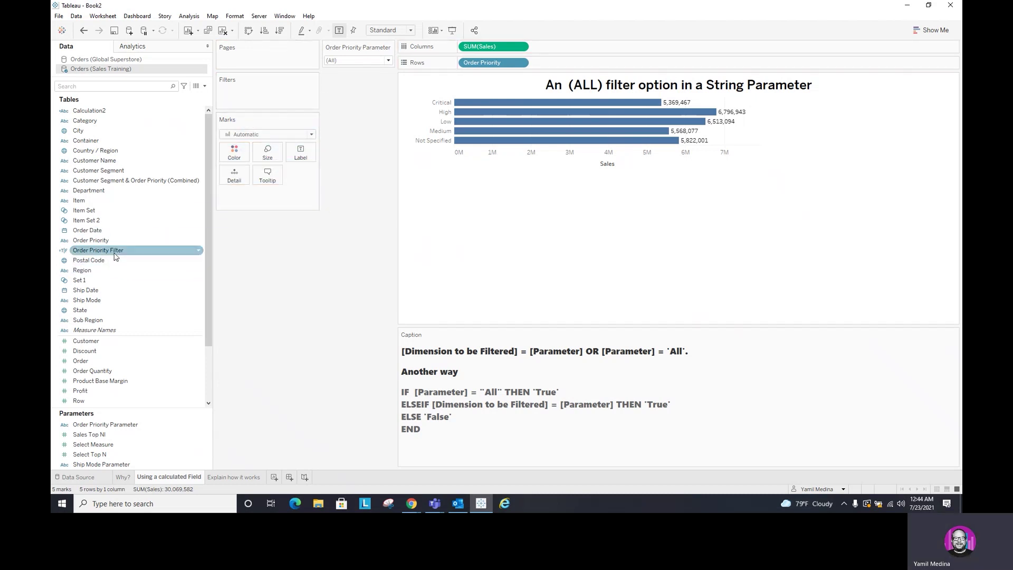
pyautogui.moveTo(117, 257); pyautogui.dragTo(258, 96)
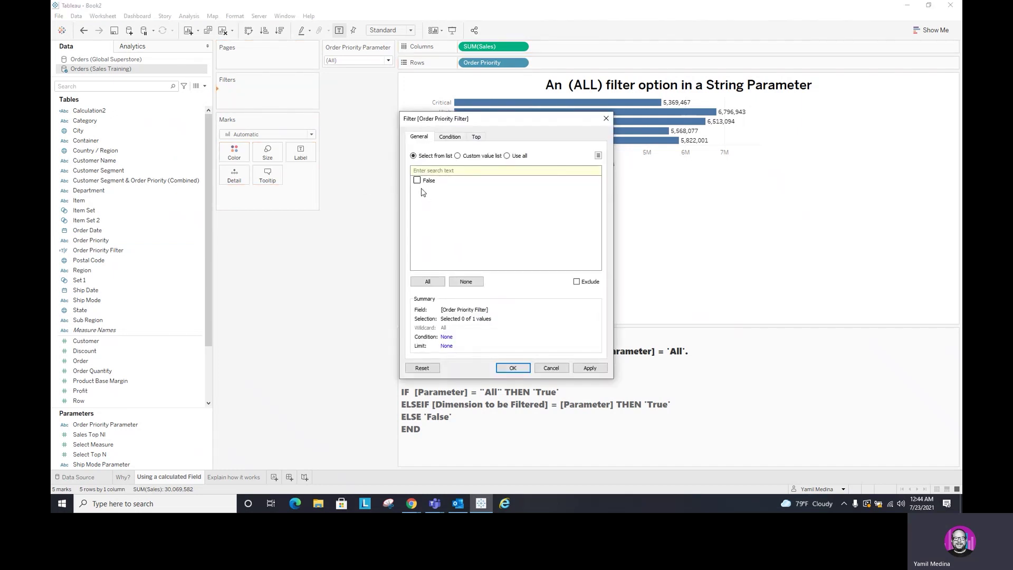
pyautogui.click(417, 180)
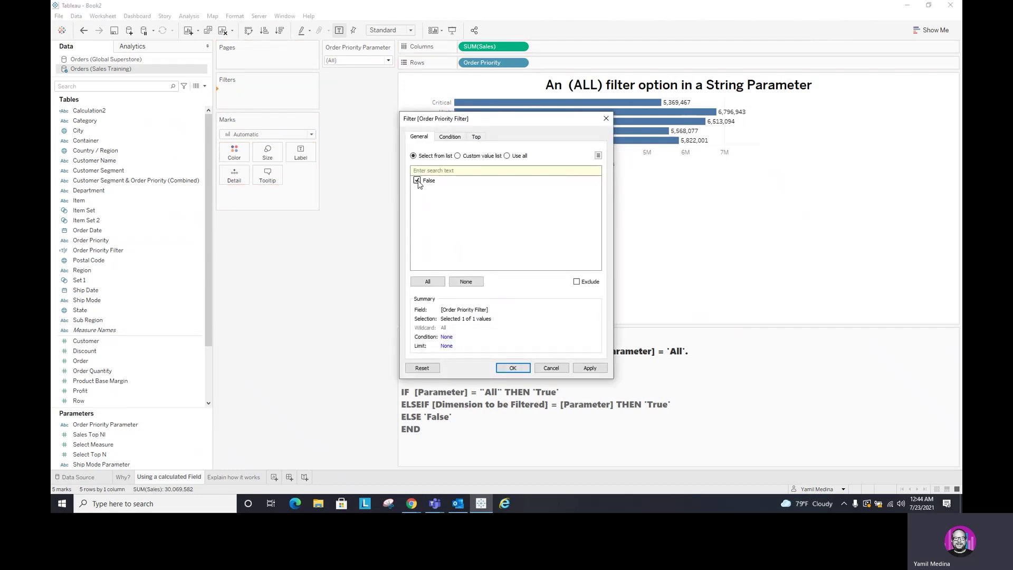
pyautogui.click(582, 369)
pyautogui.click(516, 369)
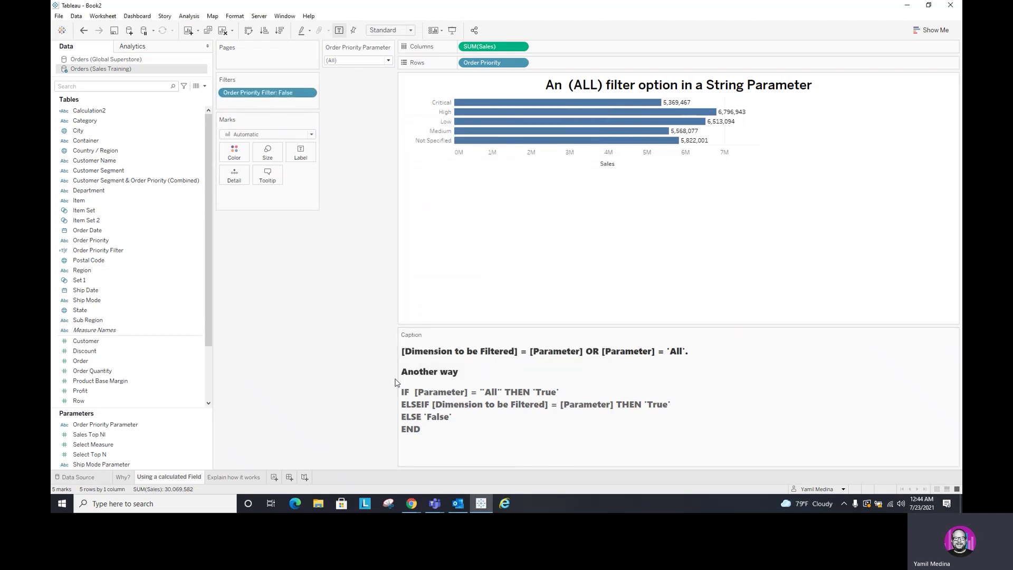
# Test the chart with the Order Priority Parameter values Low, Medium and Critical, and return the parameter to (All)
pyautogui.rightClick(121, 430)
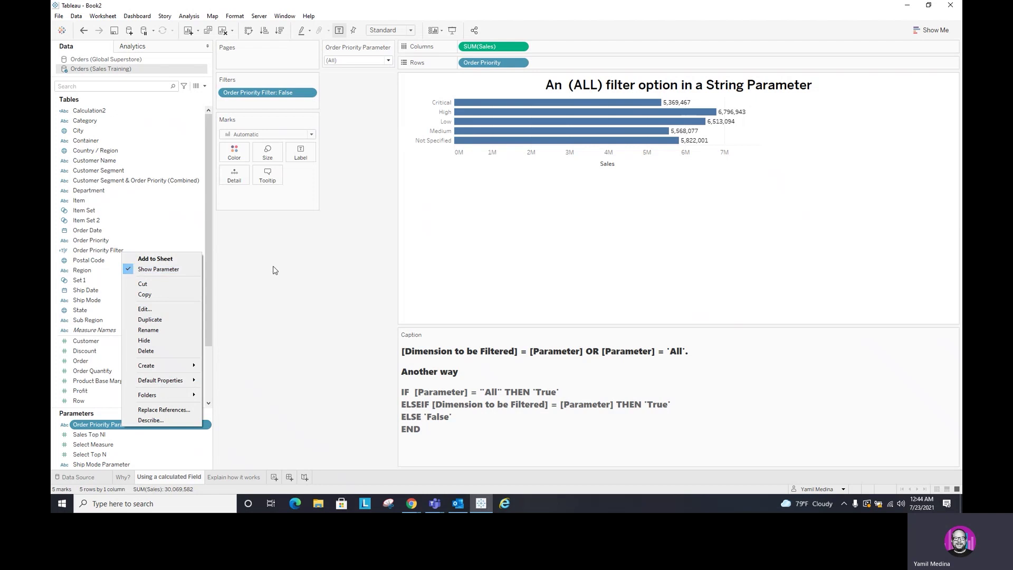
pyautogui.click(293, 259)
pyautogui.click(389, 60)
pyautogui.click(369, 92)
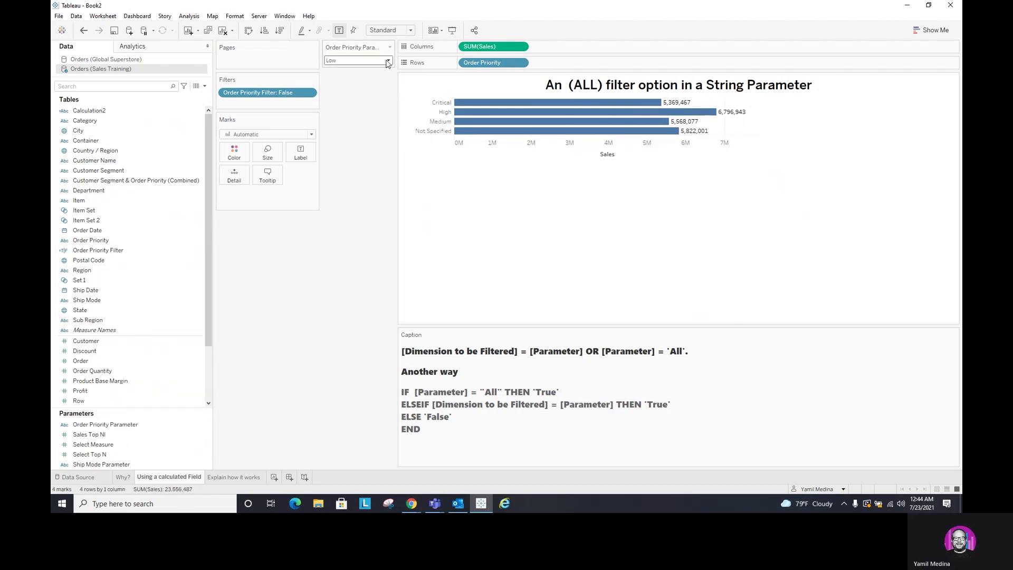
pyautogui.click(388, 60)
pyautogui.click(369, 102)
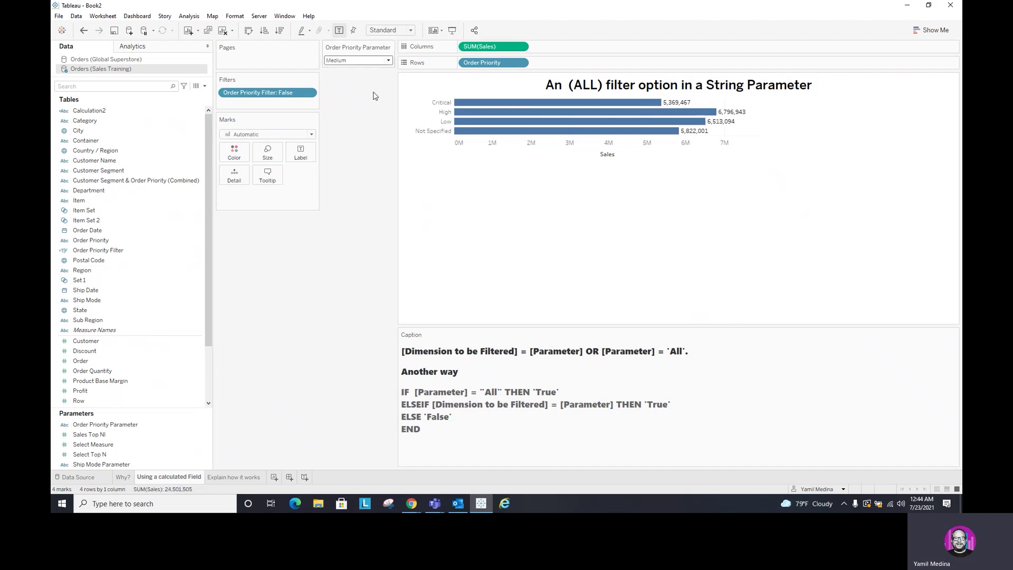
pyautogui.click(389, 60)
pyautogui.click(370, 78)
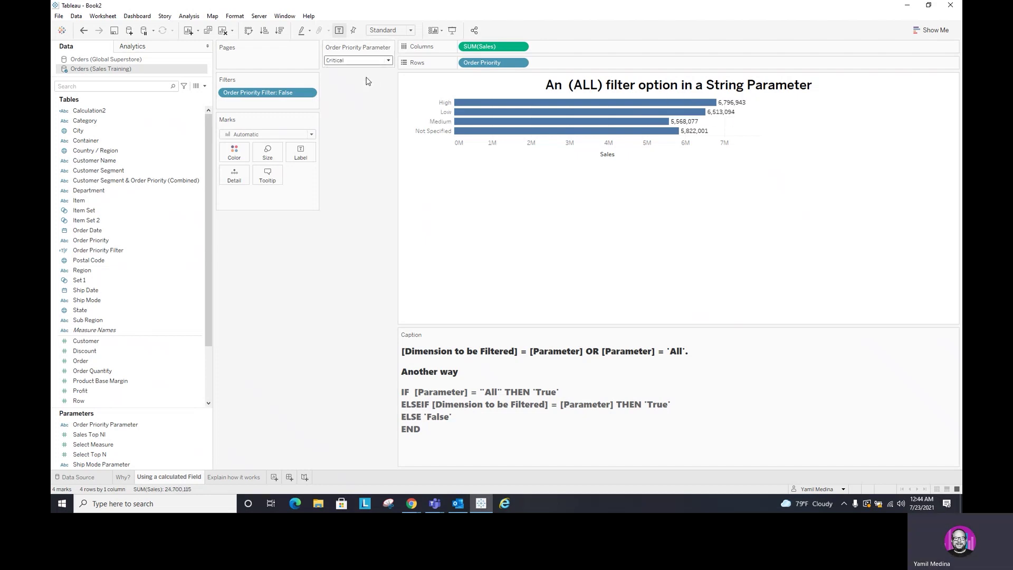
pyautogui.click(388, 60)
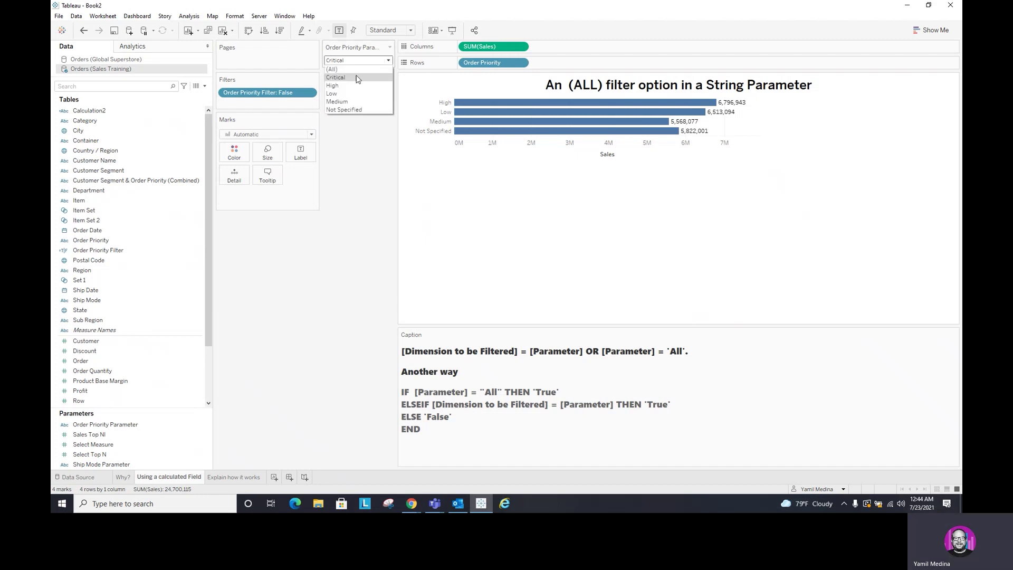
pyautogui.click(341, 101)
pyautogui.click(308, 94)
pyautogui.click(350, 107)
pyautogui.click(387, 62)
pyautogui.click(387, 61)
pyautogui.click(388, 60)
pyautogui.click(332, 69)
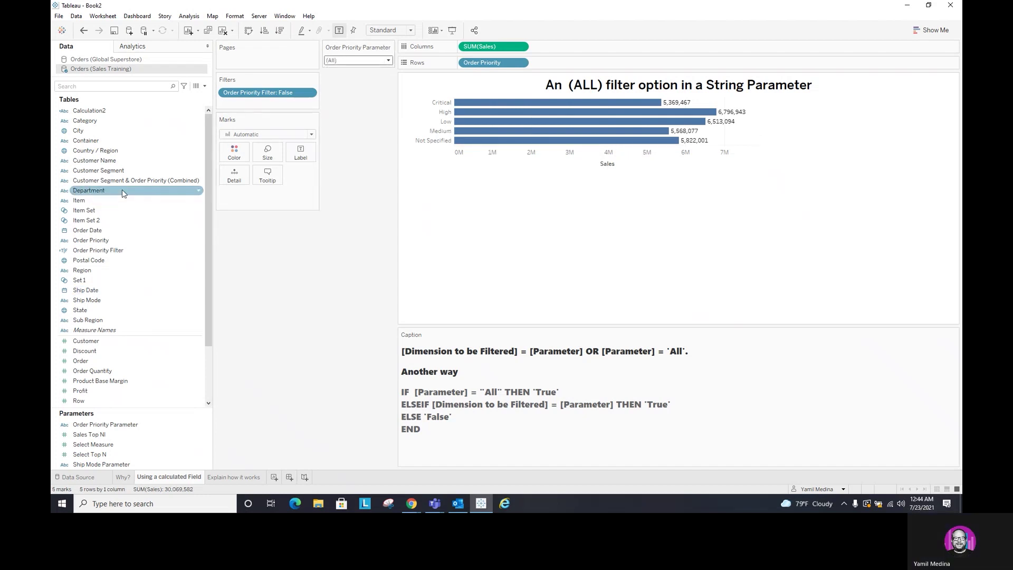
# Edit the Order Priority Filter formula so the parameter is compared with 'All' instead of 'ALL', and save it
pyautogui.rightClick(107, 251)
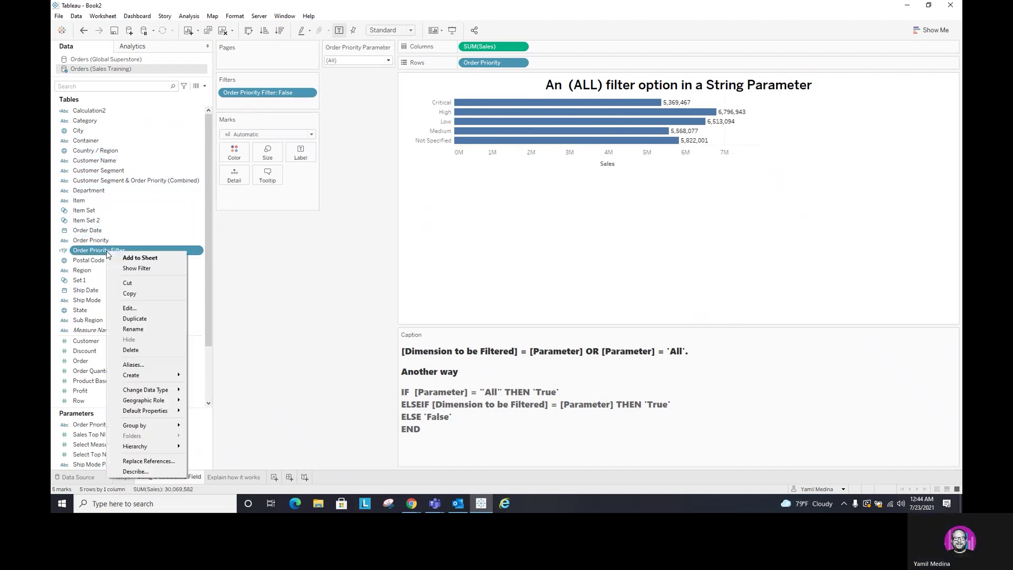
pyautogui.click(147, 309)
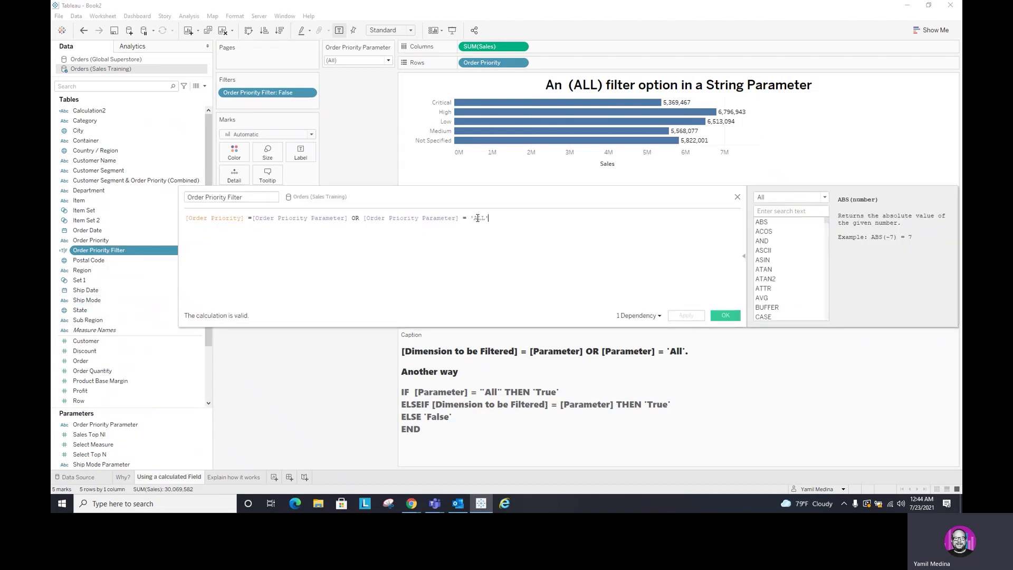
pyautogui.moveTo(511, 199); pyautogui.dragTo(487, 199)
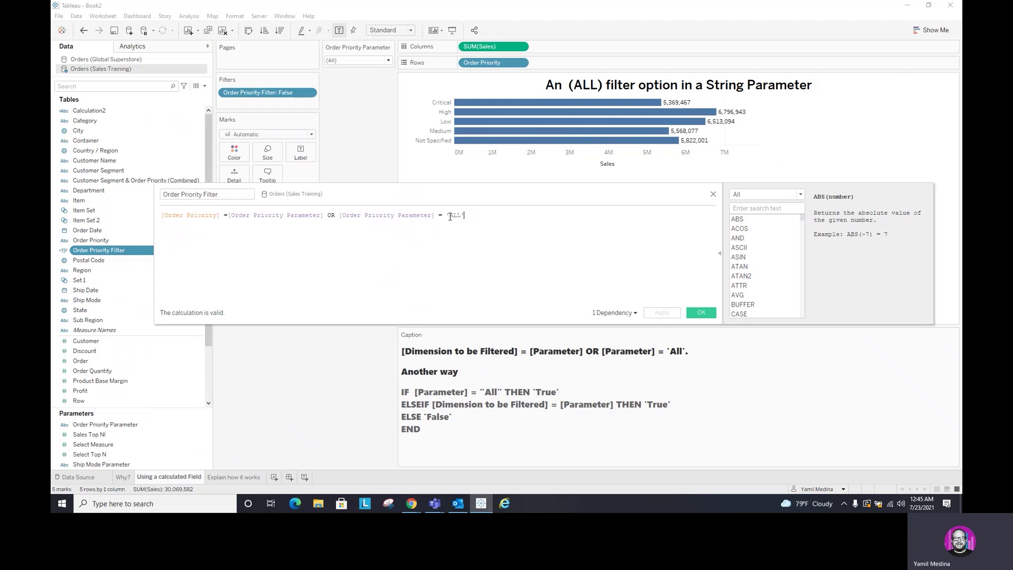
pyautogui.moveTo(453, 215); pyautogui.dragTo(461, 216)
pyautogui.write('ll')
pyautogui.click(661, 314)
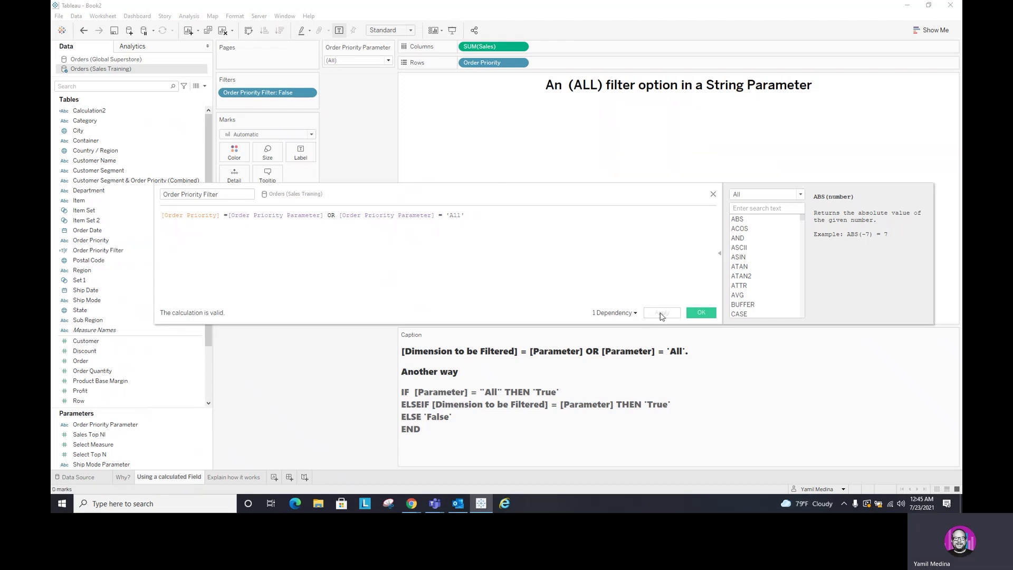
pyautogui.click(698, 313)
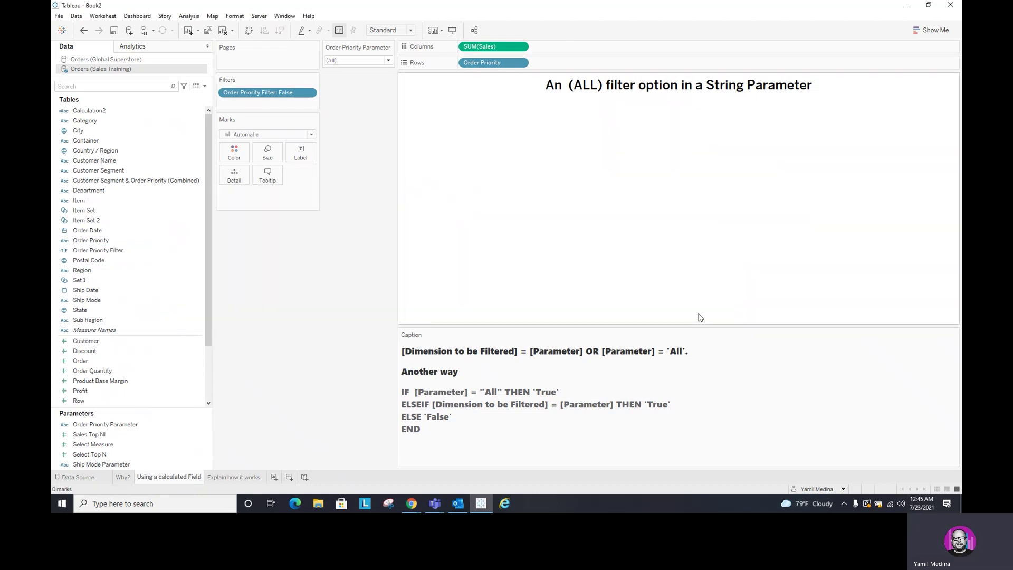
# Edit the applied Order Priority Filter on the sheet and select the value True
pyautogui.click(310, 94)
pyautogui.click(287, 102)
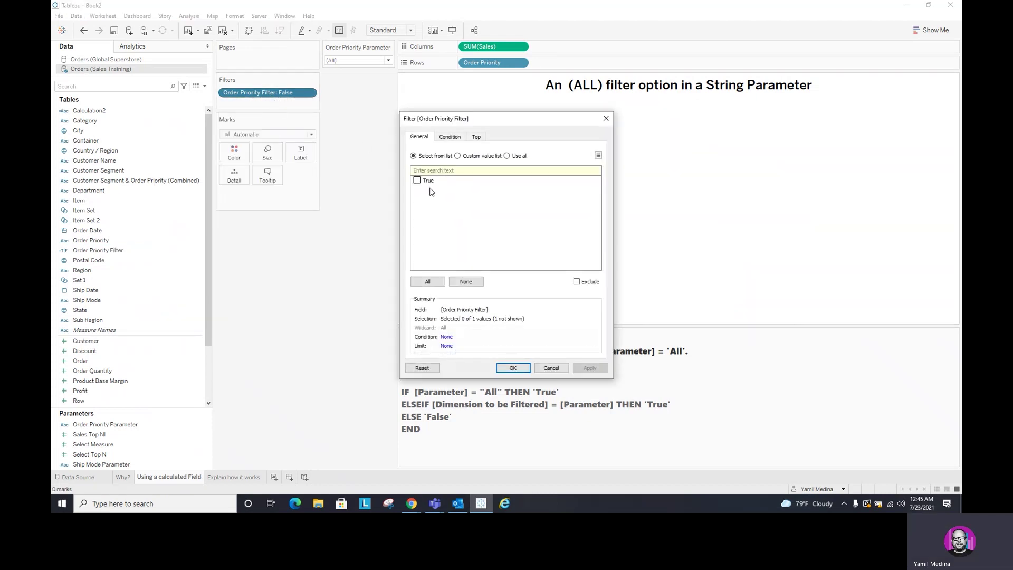
pyautogui.click(417, 180)
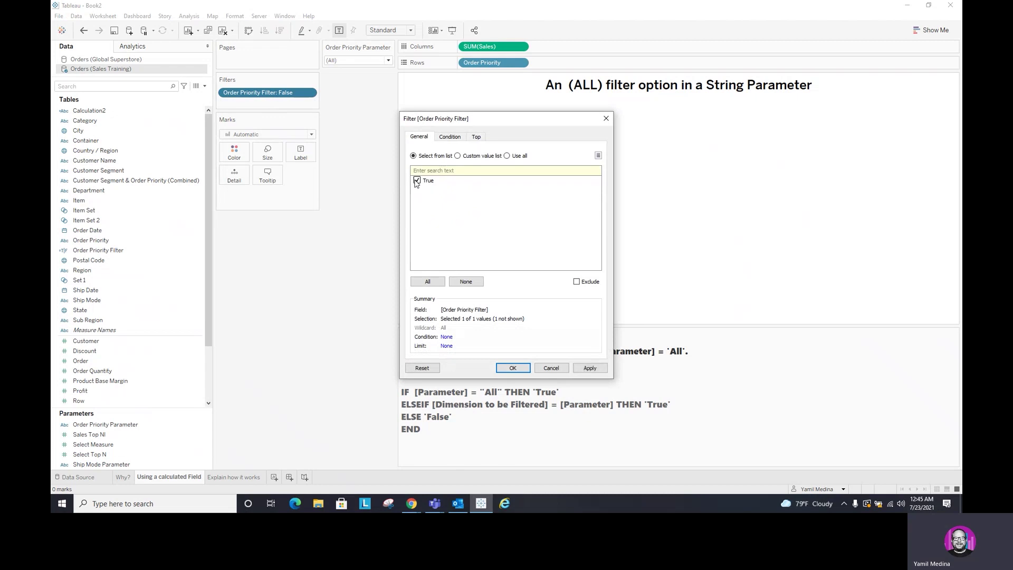
pyautogui.click(513, 367)
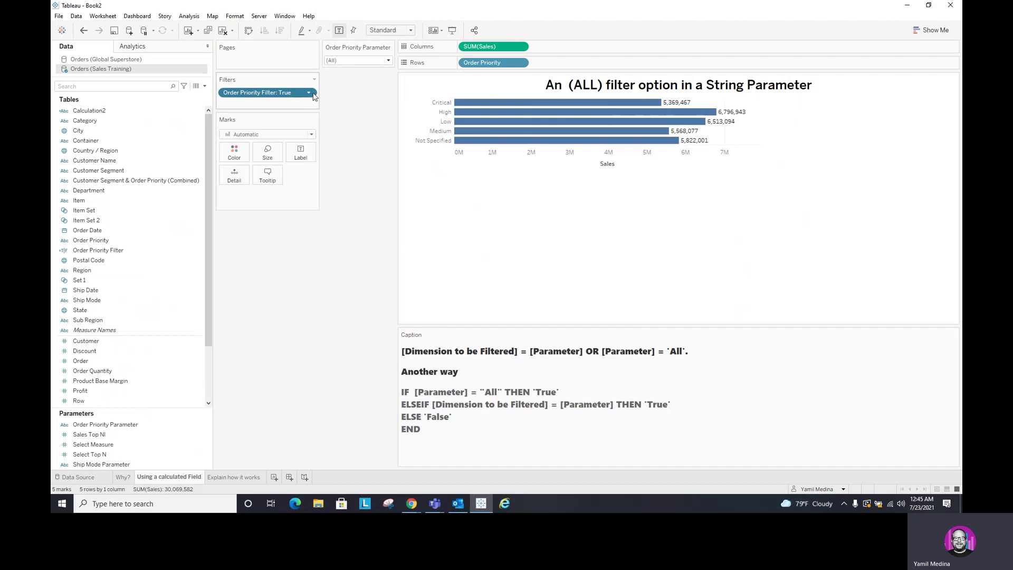
# Test the corrected filter with parameter values including Critical, High and Not Specified, and return the parameter to (All)
pyautogui.click(388, 60)
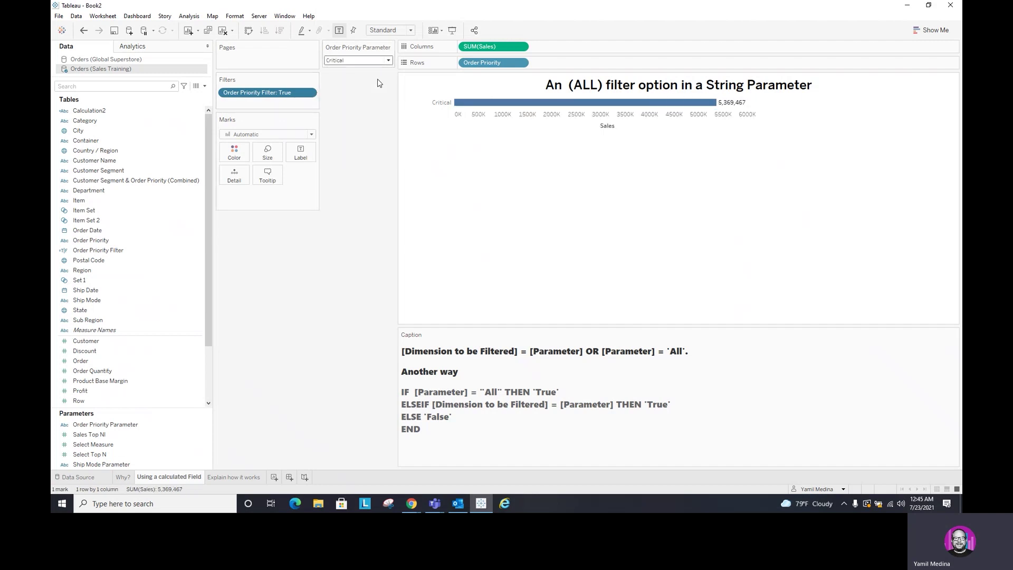
pyautogui.click(388, 60)
pyautogui.click(373, 94)
pyautogui.click(388, 60)
pyautogui.click(374, 90)
pyautogui.click(389, 61)
pyautogui.click(370, 111)
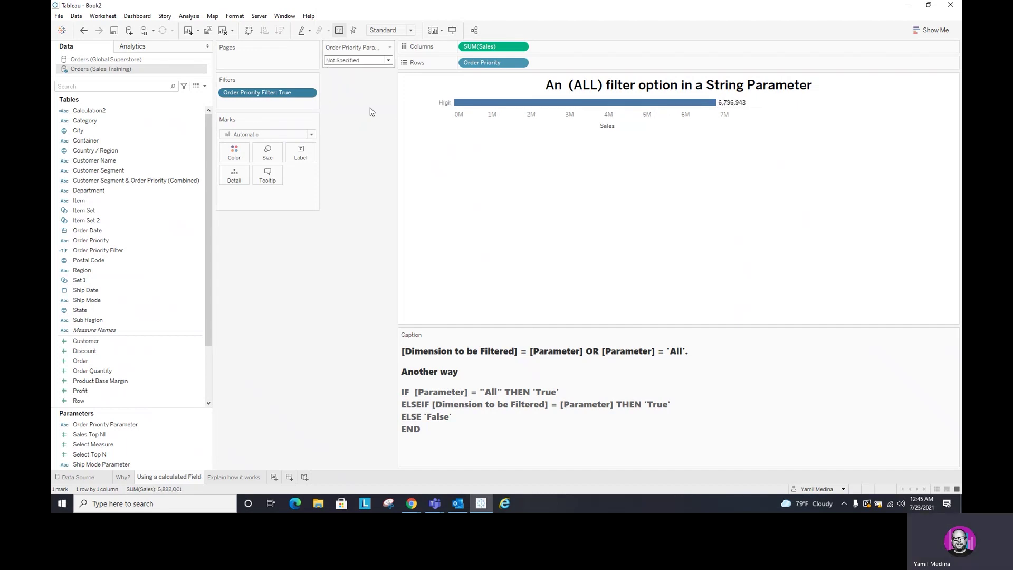
pyautogui.click(388, 60)
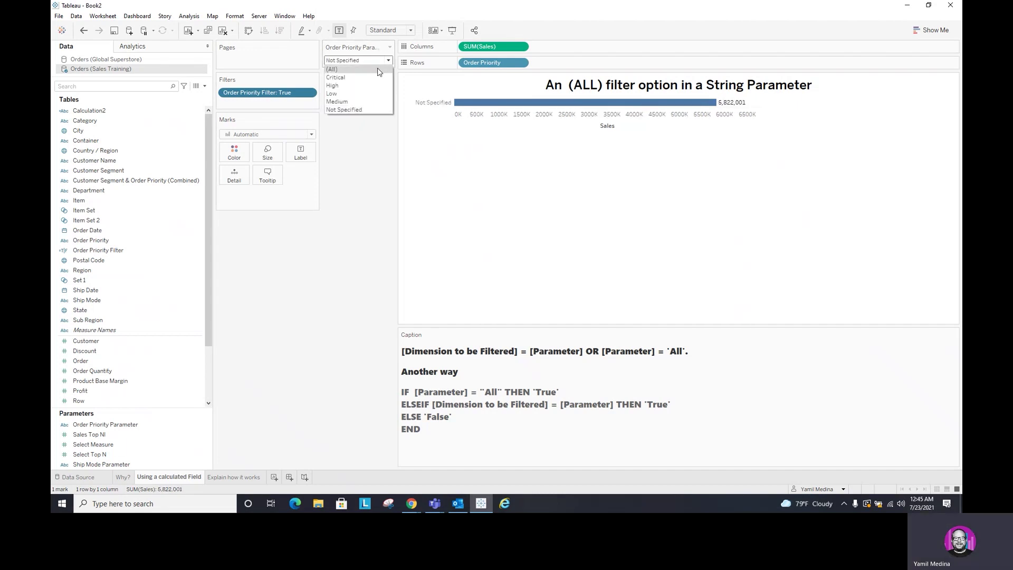
pyautogui.click(378, 70)
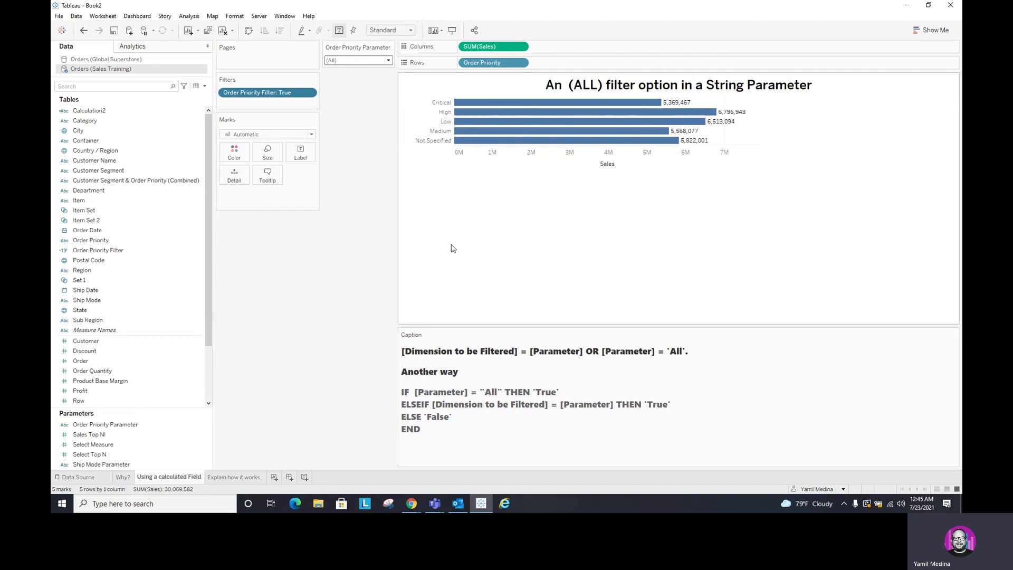
# Switch to the "Explain how it works" sheet and review the formula explanation and summary
pyautogui.click(241, 478)
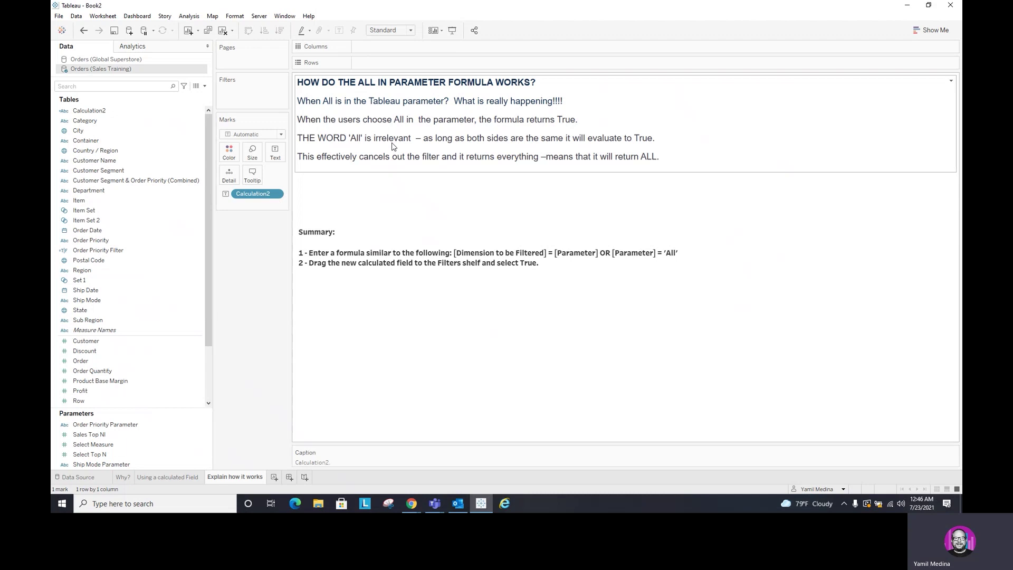
pyautogui.moveTo(382, 204)
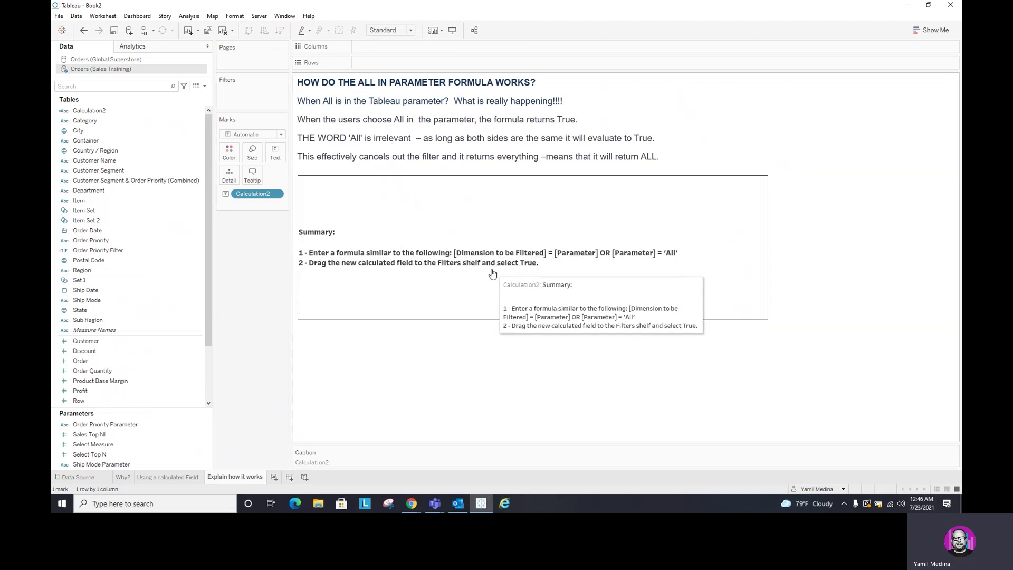